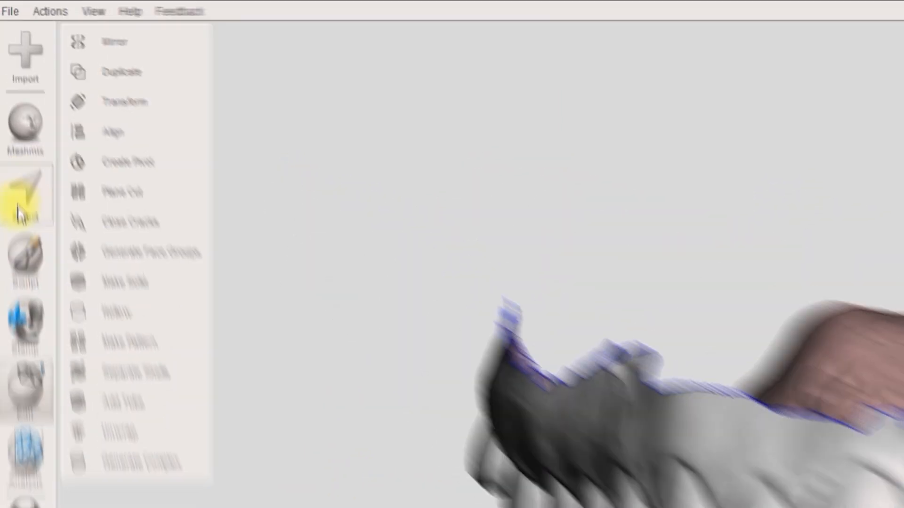
Try painting a selection along the gum above the front teeth with the sphere brush, reducing the brush size to 20.
{"action": "left_click", "coordinate": [15, 108]}
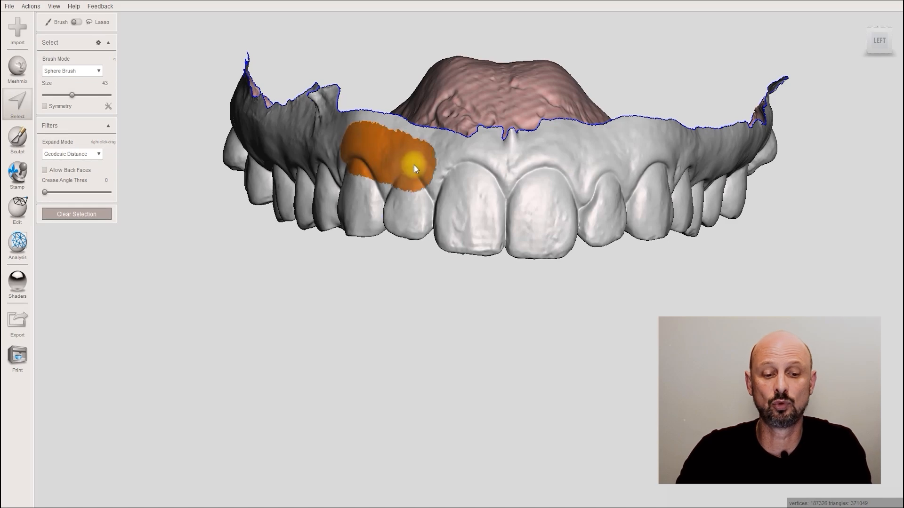
{"action": "left_click_drag", "start_coordinate": [490, 170], "coordinate": [498, 170]}
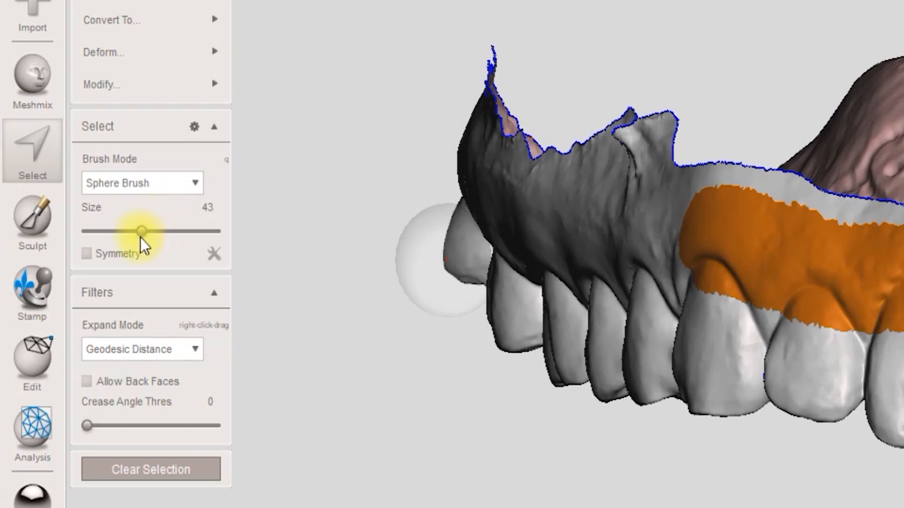
{"action": "left_click_drag", "start_coordinate": [142, 238], "coordinate": [113, 238]}
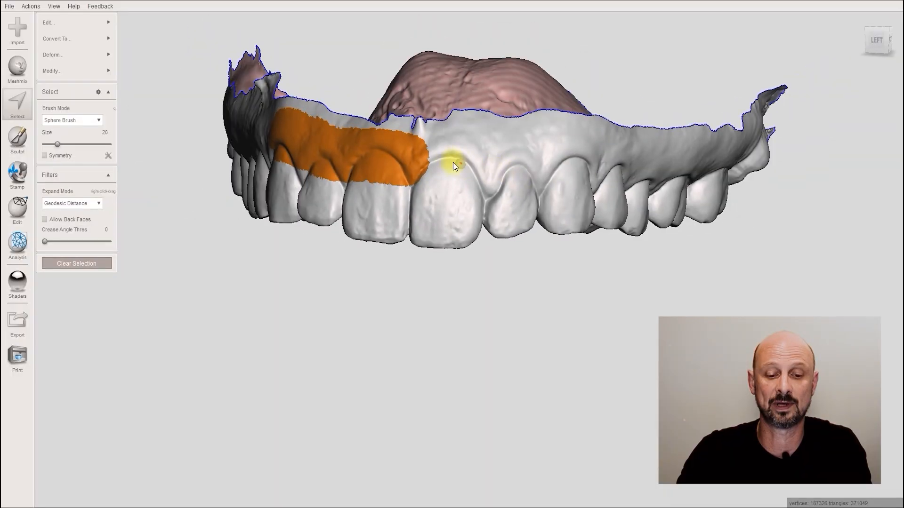
{"action": "left_click_drag", "start_coordinate": [449, 158], "coordinate": [585, 158]}
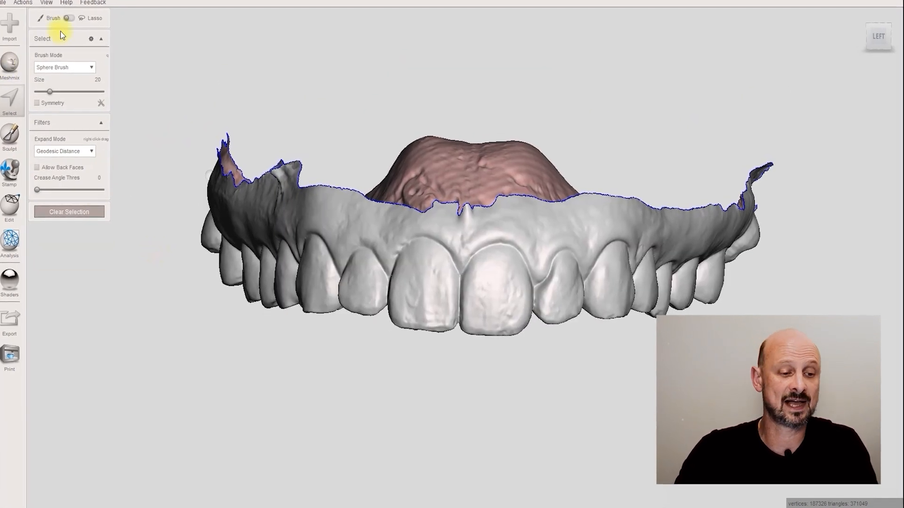
Try lasso selections on the upper jaw model, around one posterior side and around the last molar.
{"action": "left_click", "coordinate": [71, 19]}
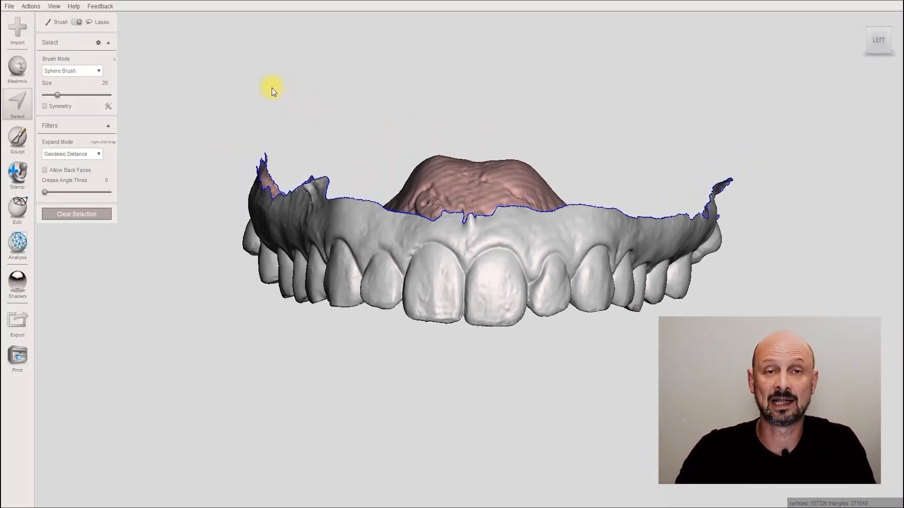
{"action": "mouse_move", "coordinate": [259, 109]}
{"action": "left_mouse_down"}
{"action": "mouse_move", "coordinate": [325, 271]}
{"action": "mouse_move", "coordinate": [234, 287]}
{"action": "mouse_move", "coordinate": [190, 152]}
{"action": "mouse_move", "coordinate": [371, 66]}
{"action": "left_mouse_up"}
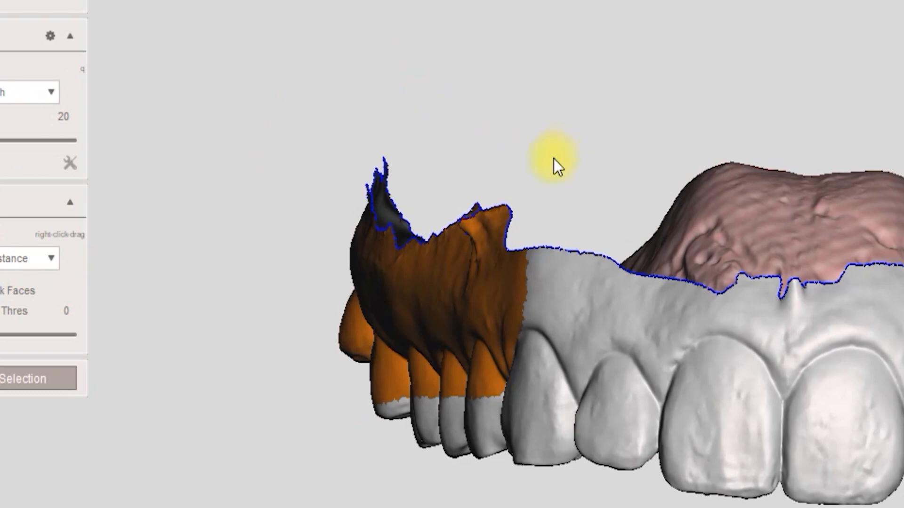
{"action": "right_click_drag", "start_coordinate": [553, 159], "coordinate": [757, 195]}
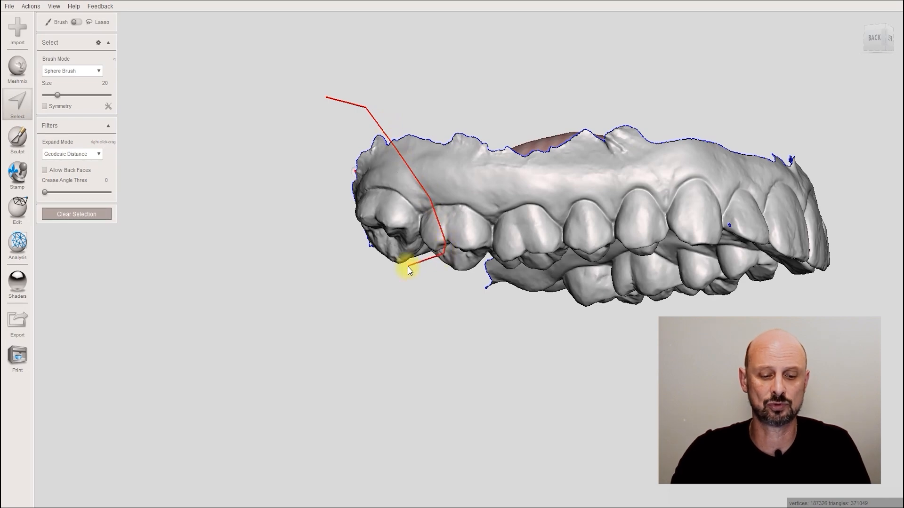
{"action": "left_click", "coordinate": [325, 96]}
{"action": "right_click_drag", "start_coordinate": [324, 95], "coordinate": [467, 99]}
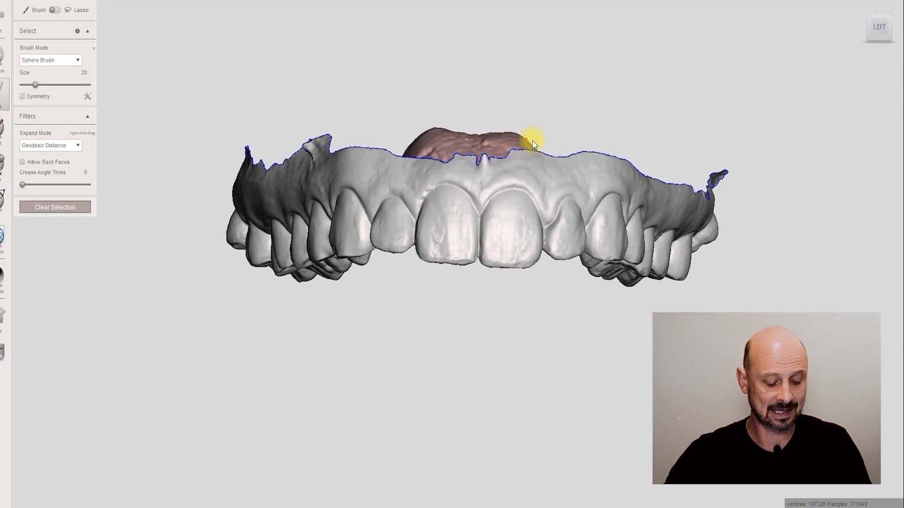
Try selecting the entire mesh and inverting a size 49 brush patch painted between the two central incisors.
{"action": "key", "text": "ctrl+a"}
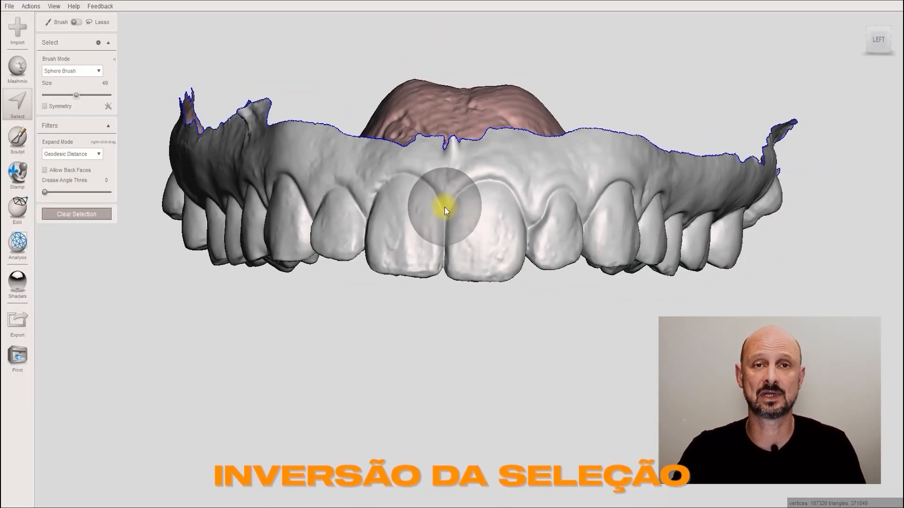
{"action": "mouse_move", "coordinate": [450, 199]}
{"action": "left_mouse_down"}
{"action": "mouse_move", "coordinate": [442, 213]}
{"action": "mouse_move", "coordinate": [448, 197]}
{"action": "mouse_move", "coordinate": [442, 201]}
{"action": "left_mouse_up"}
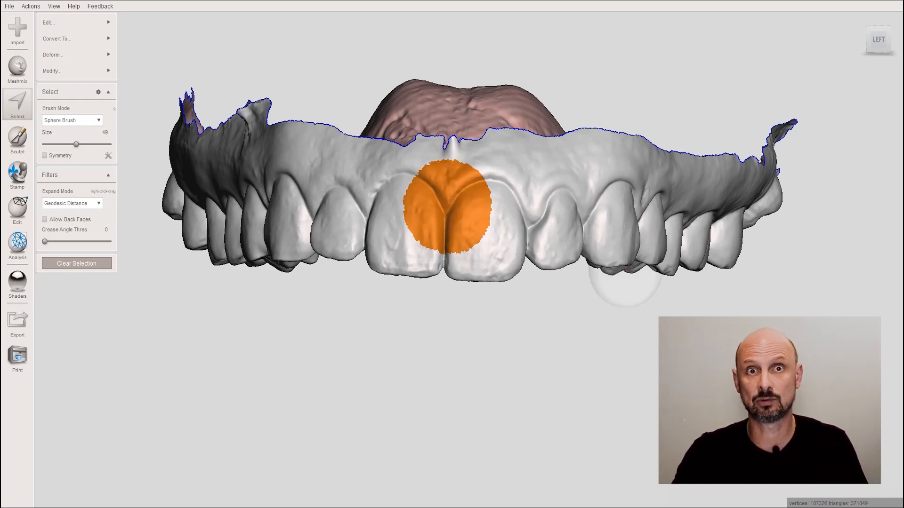
{"action": "key", "text": "i"}
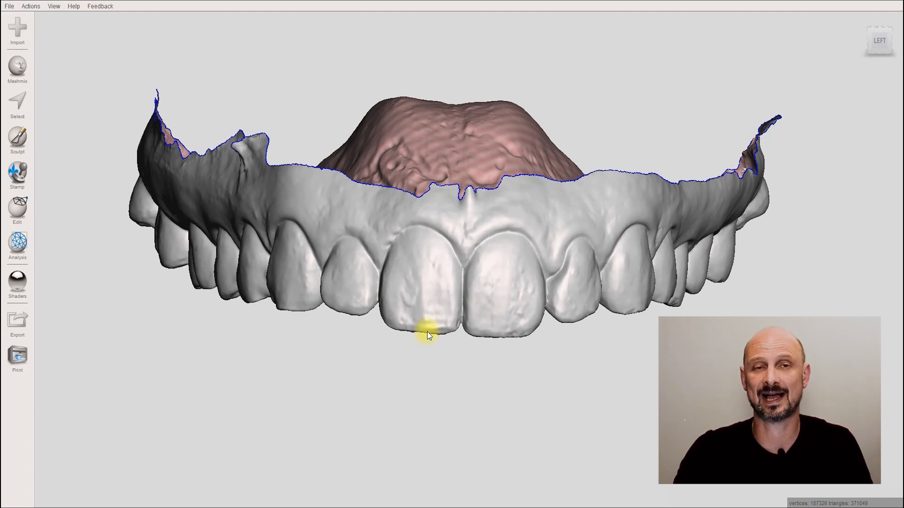
Show the Objects Browser listing the objects in the scene.
{"action": "right_click_drag", "start_coordinate": [427, 331], "coordinate": [530, 299]}
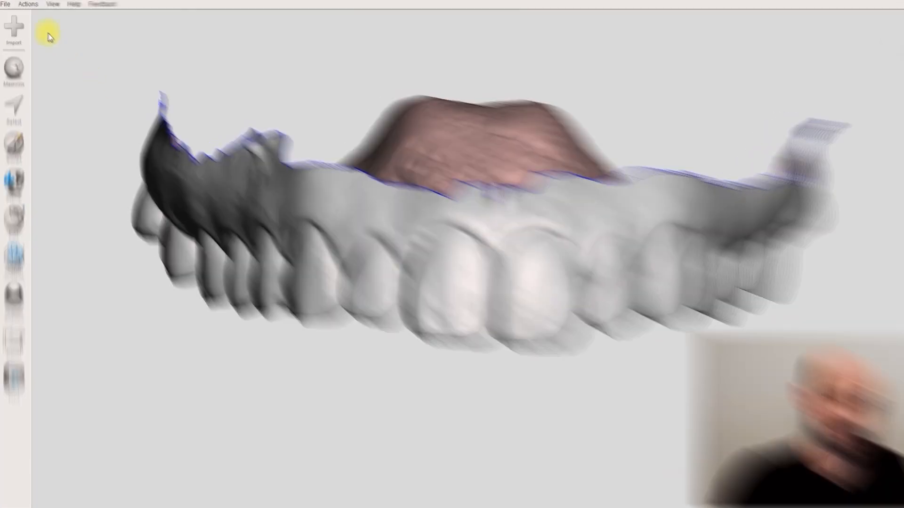
{"action": "left_click", "coordinate": [54, 6]}
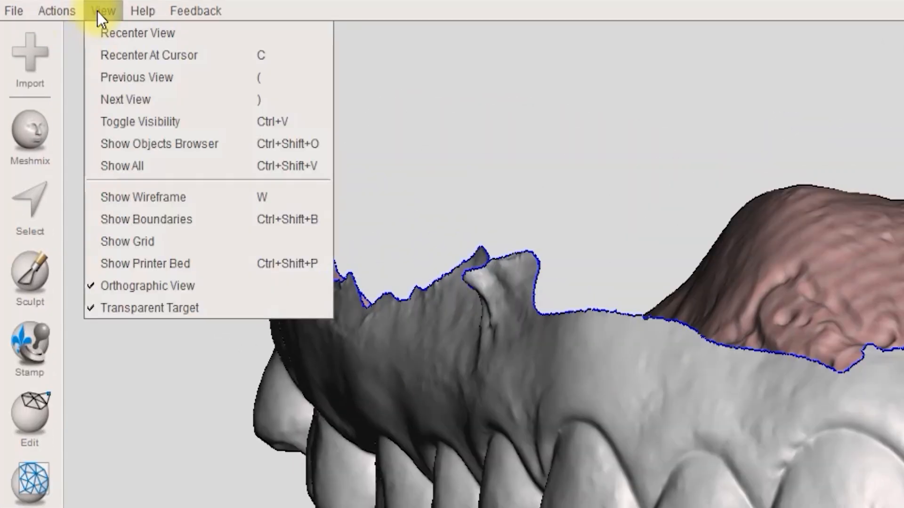
{"action": "left_click", "coordinate": [127, 226]}
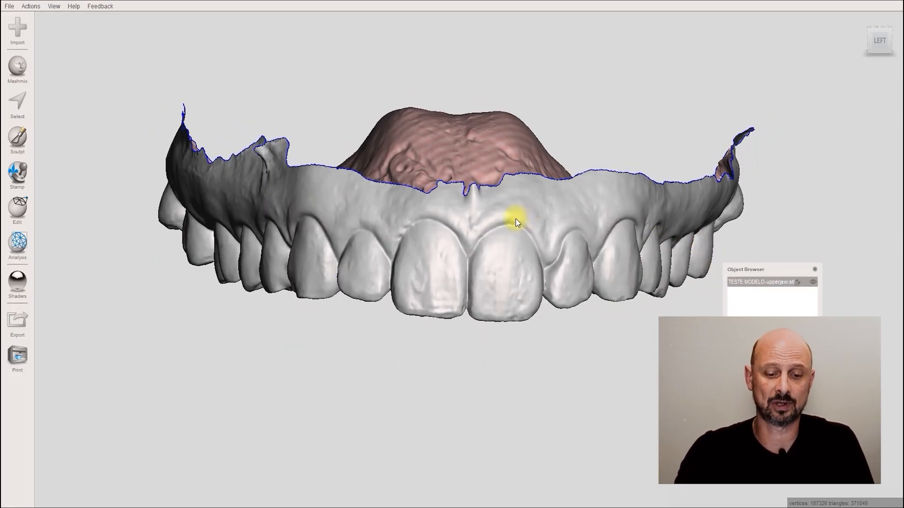
{"action": "right_click_drag", "start_coordinate": [515, 218], "coordinate": [450, 204]}
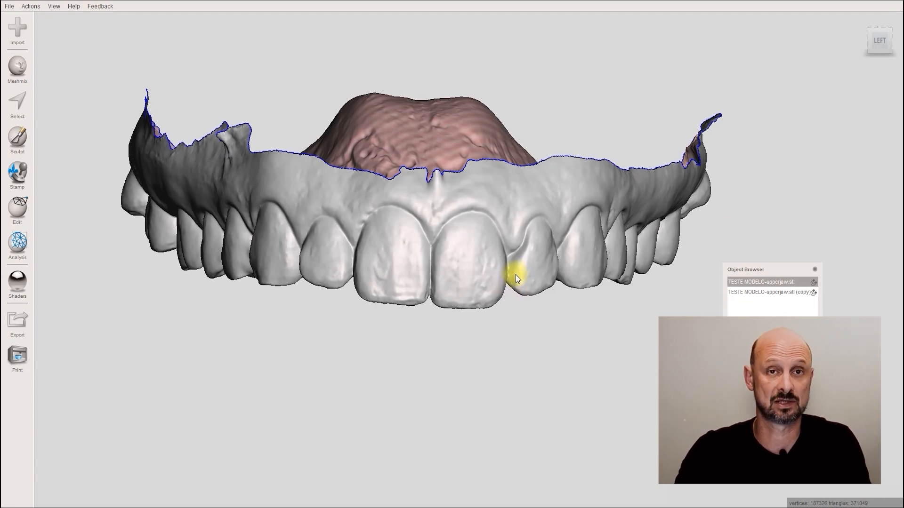
Select the upper right central incisor's front and palatal surfaces with the sphere brush at size 36.
{"action": "key", "text": "s"}
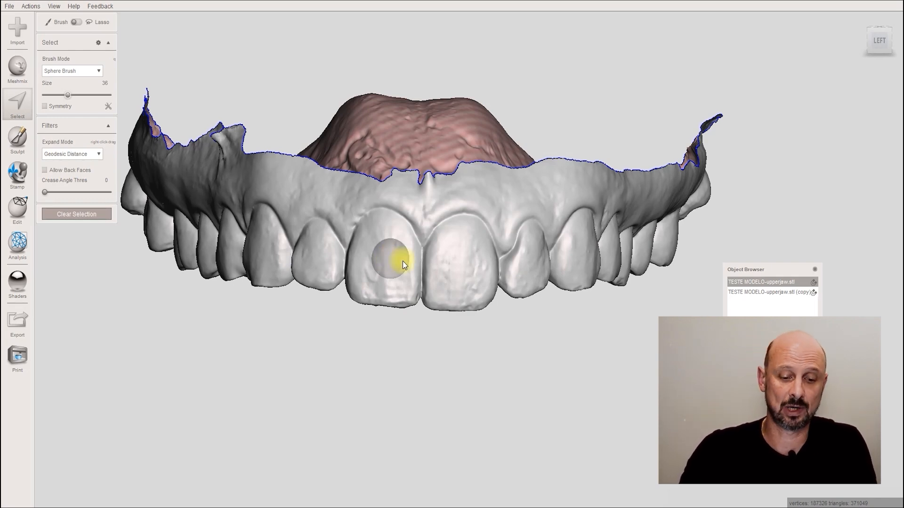
{"action": "right_click_drag", "start_coordinate": [403, 262], "coordinate": [367, 284]}
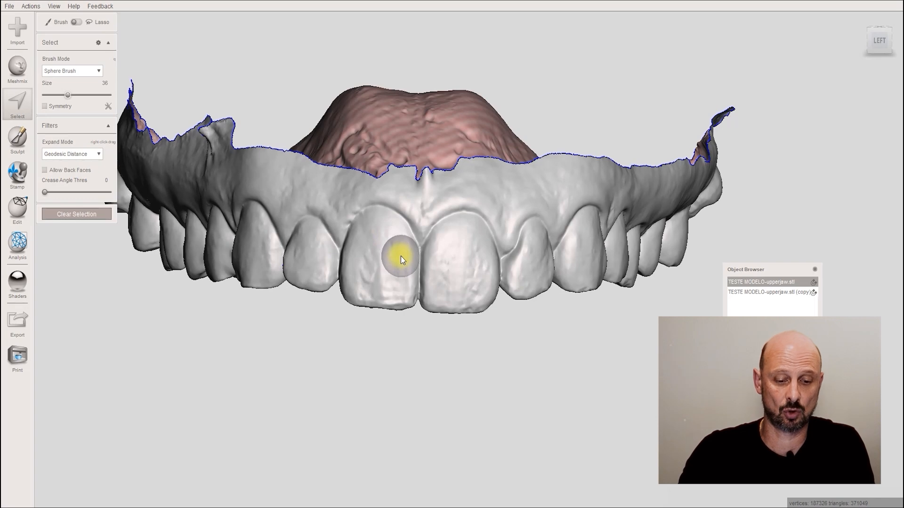
{"action": "mouse_move", "coordinate": [375, 227]}
{"action": "left_mouse_down"}
{"action": "mouse_move", "coordinate": [359, 257]}
{"action": "mouse_move", "coordinate": [372, 283]}
{"action": "mouse_move", "coordinate": [377, 270]}
{"action": "mouse_move", "coordinate": [397, 292]}
{"action": "left_mouse_up"}
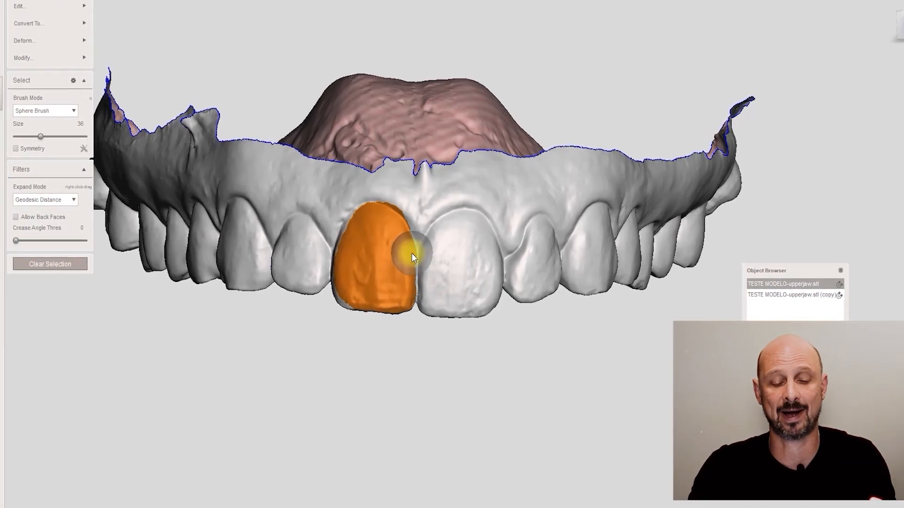
{"action": "right_click_drag", "start_coordinate": [398, 260], "coordinate": [431, 194]}
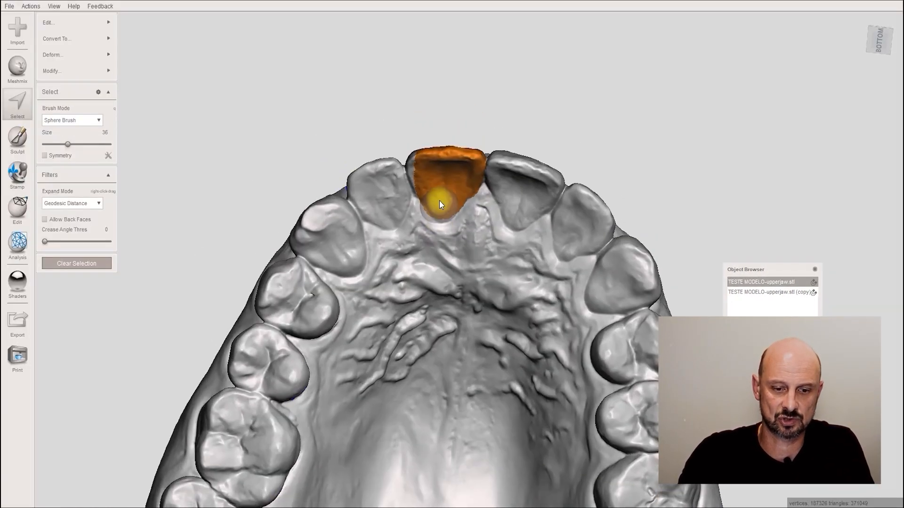
{"action": "right_click_drag", "start_coordinate": [440, 200], "coordinate": [417, 171]}
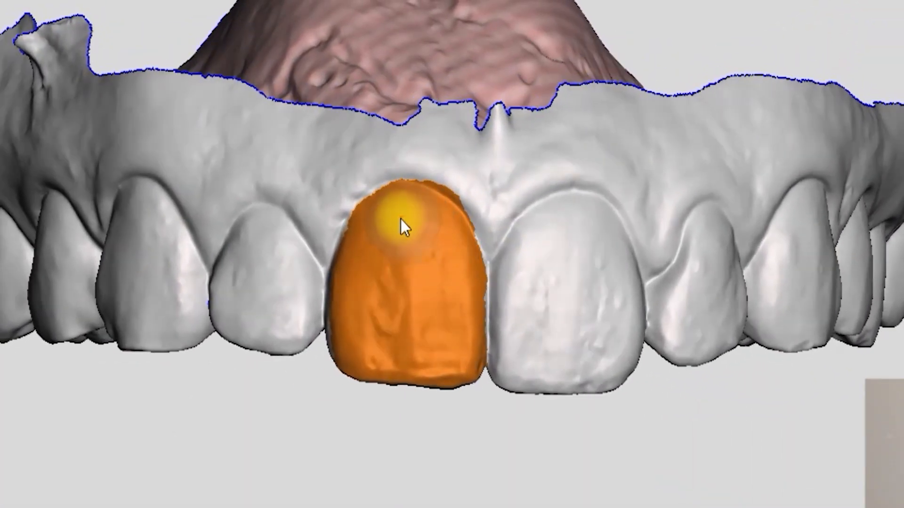
Refine the selection along the central incisor's palatal and side margins, reducing the brush size to 22.
{"action": "right_click_drag", "start_coordinate": [376, 273], "coordinate": [430, 151]}
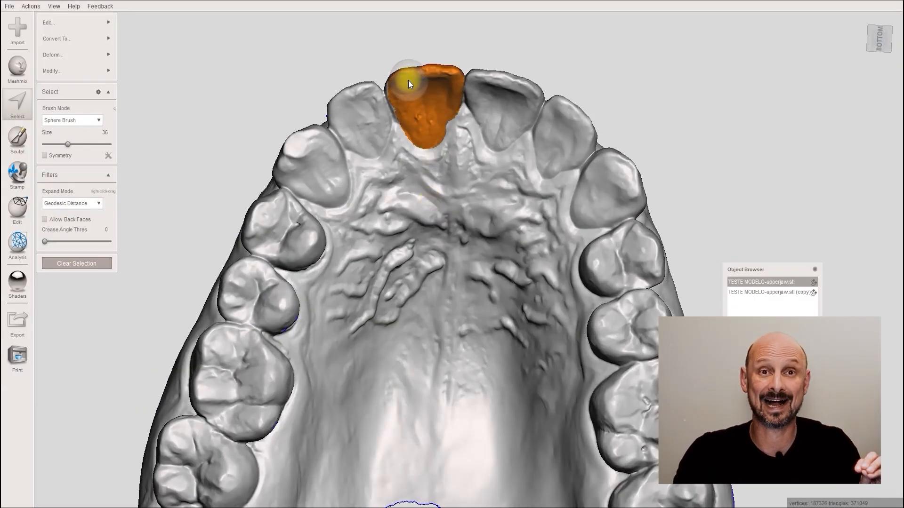
{"action": "scroll", "coordinate": [430, 190], "scroll_direction": "up", "scroll_amount": 5}
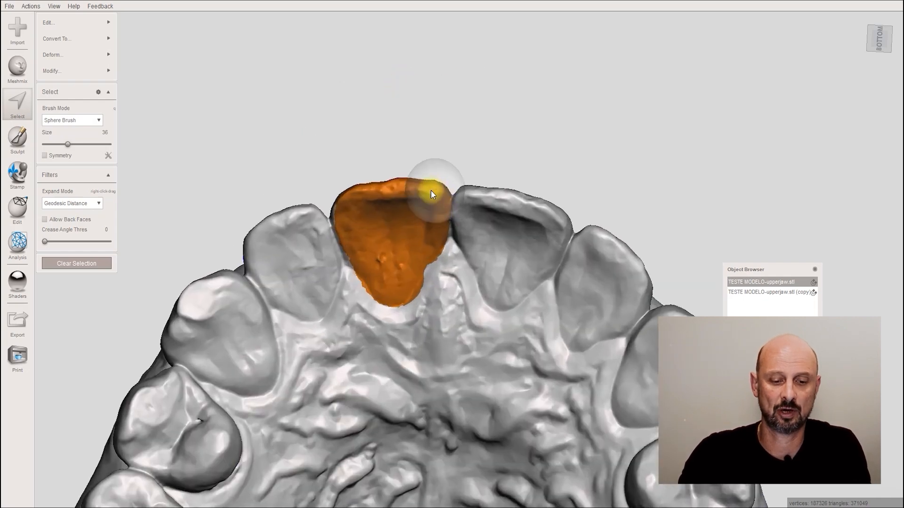
{"action": "right_click_drag", "start_coordinate": [378, 191], "coordinate": [402, 228]}
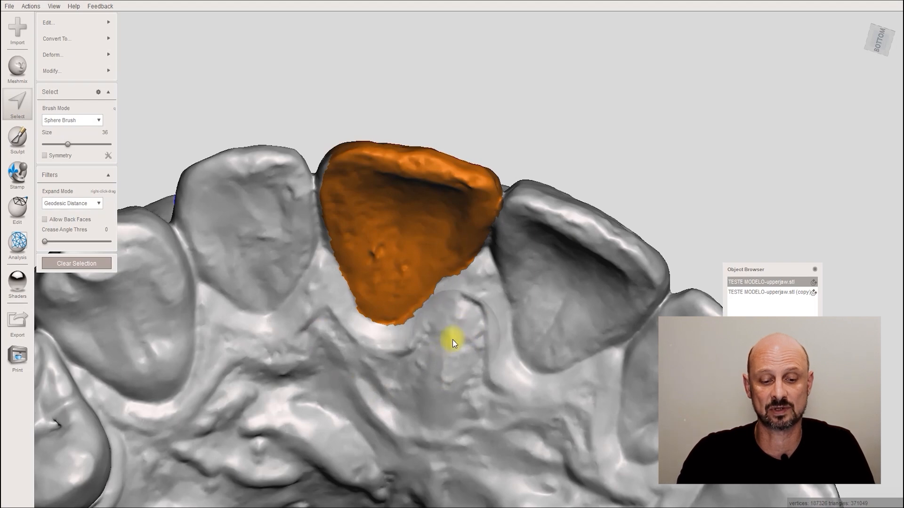
{"action": "right_click_drag", "start_coordinate": [482, 321], "coordinate": [439, 265]}
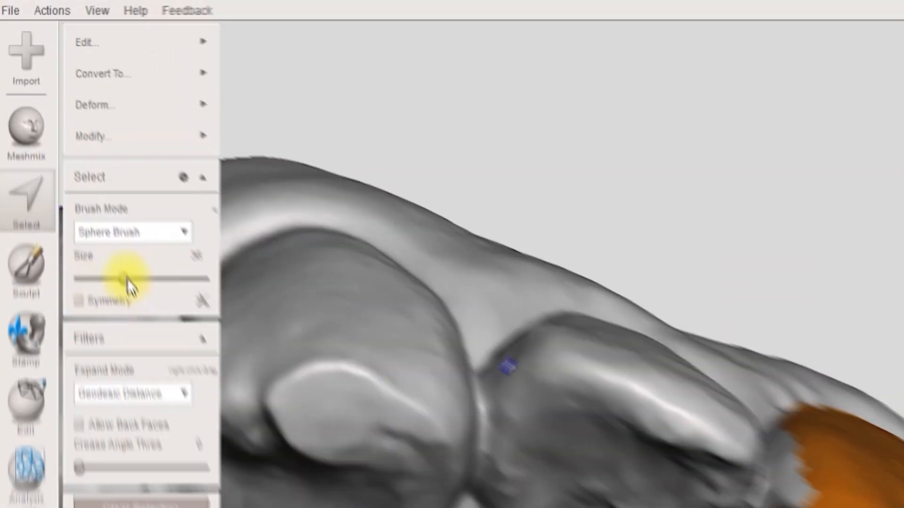
{"action": "left_click_drag", "start_coordinate": [126, 278], "coordinate": [107, 285]}
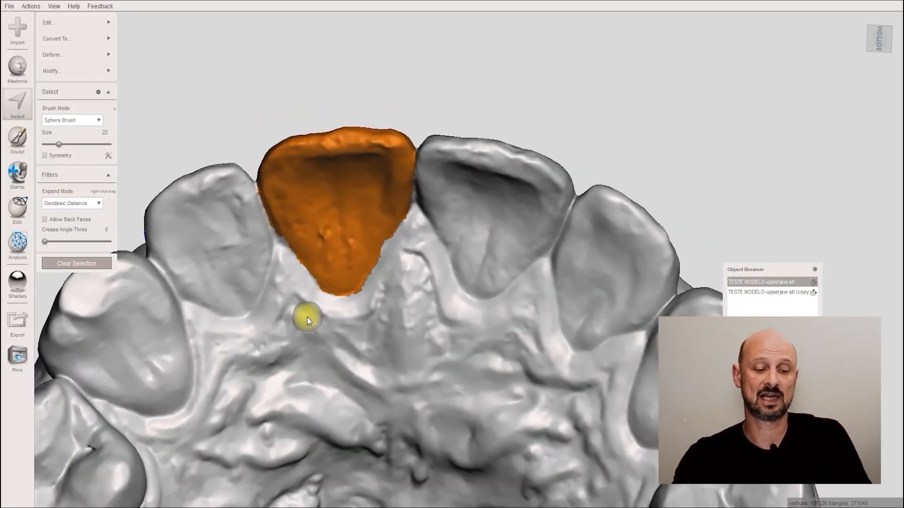
{"action": "scroll", "coordinate": [307, 316], "scroll_direction": "up", "scroll_amount": 5}
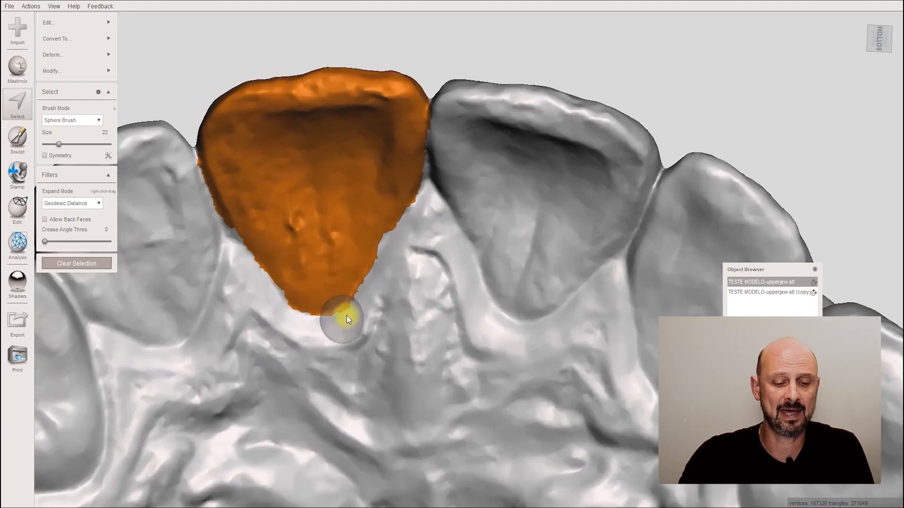
{"action": "scroll", "coordinate": [368, 304], "scroll_direction": "up", "scroll_amount": 4}
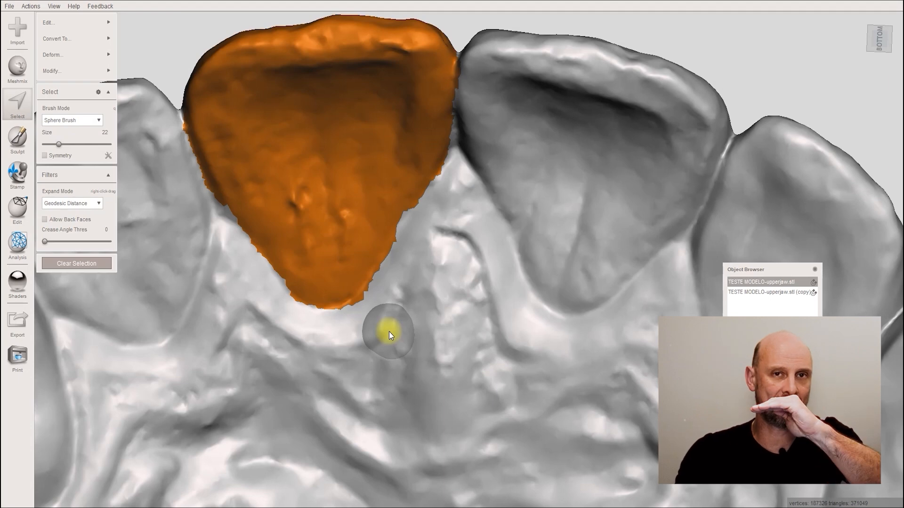
Smooth the boundary of the central incisor's selection.
{"action": "middle_click_drag", "start_coordinate": [362, 233], "coordinate": [452, 256]}
{"action": "left_click", "coordinate": [51, 70]}
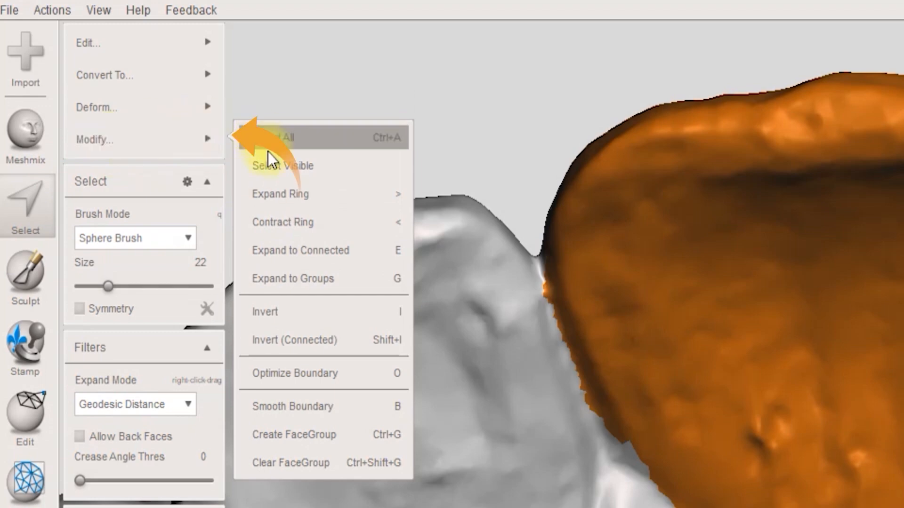
{"action": "left_click", "coordinate": [294, 404]}
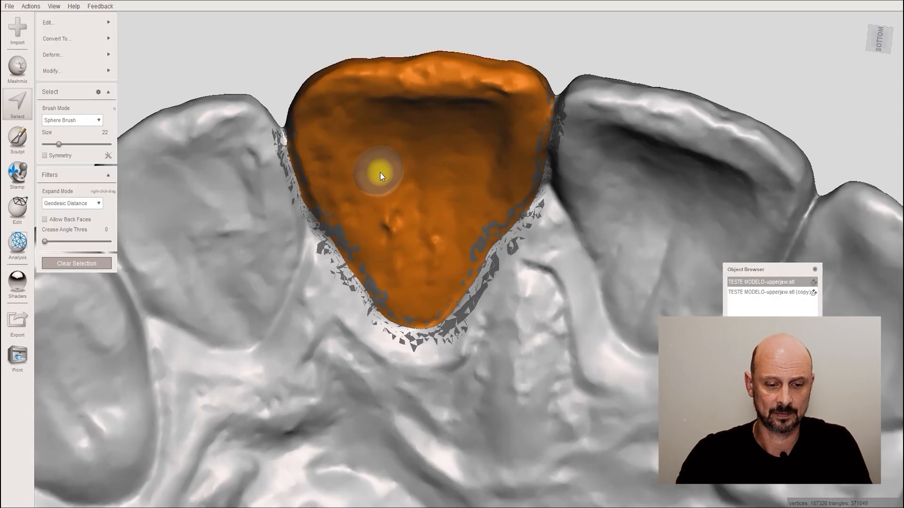
Toggle the visibility of the upper jaw model's copy and leave it hidden.
{"action": "right_click_drag", "start_coordinate": [380, 172], "coordinate": [433, 180]}
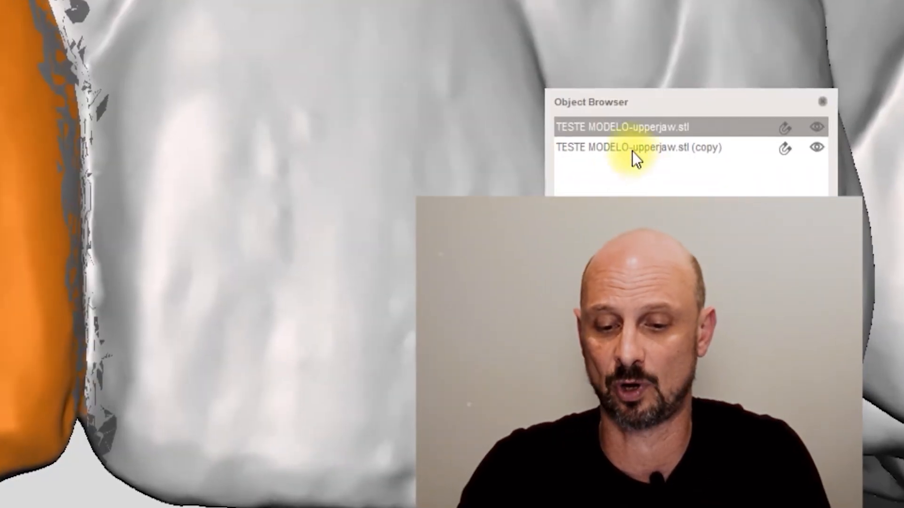
{"action": "left_click", "coordinate": [817, 149]}
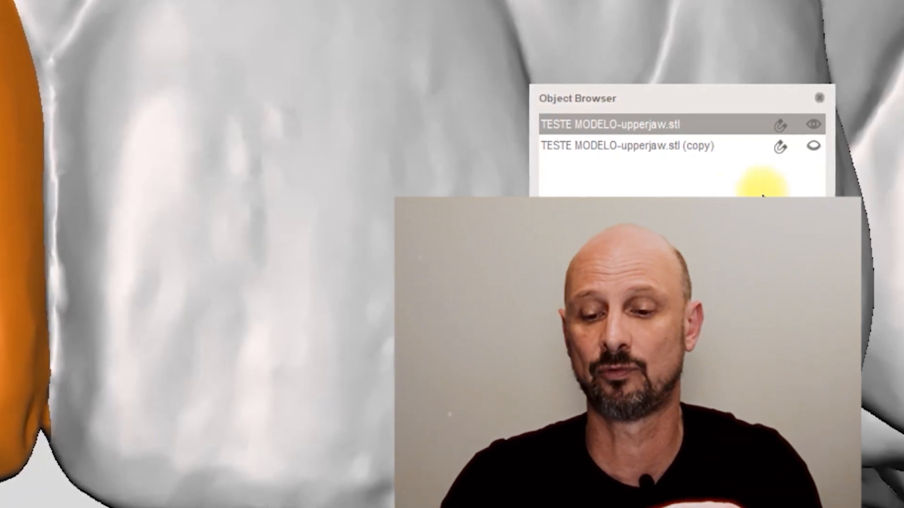
{"action": "left_click", "coordinate": [813, 146]}
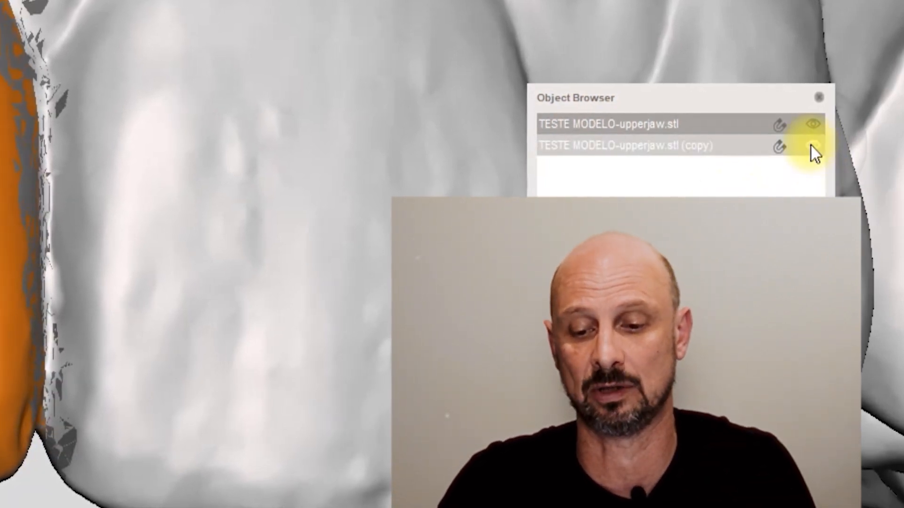
{"action": "left_click", "coordinate": [812, 146]}
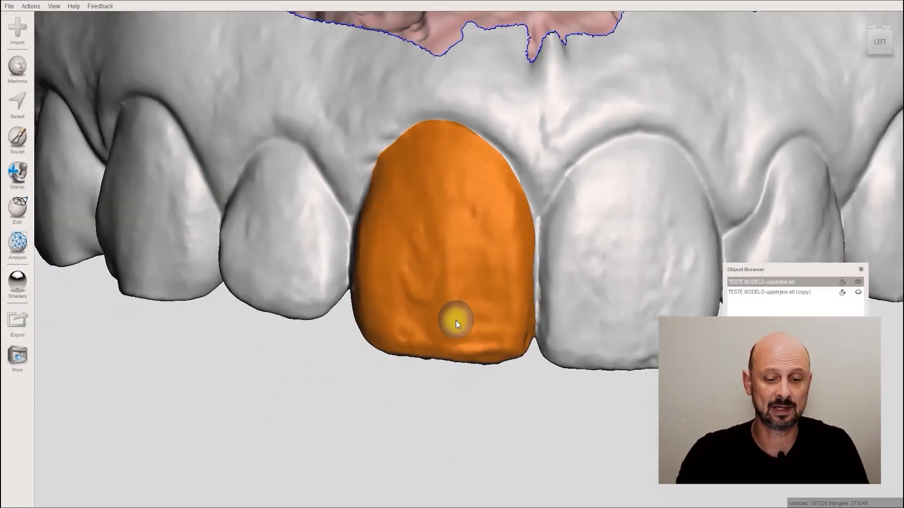
Separate the selected central incisor from the upper jaw model into its own object.
{"action": "right_click_drag", "start_coordinate": [455, 320], "coordinate": [465, 278]}
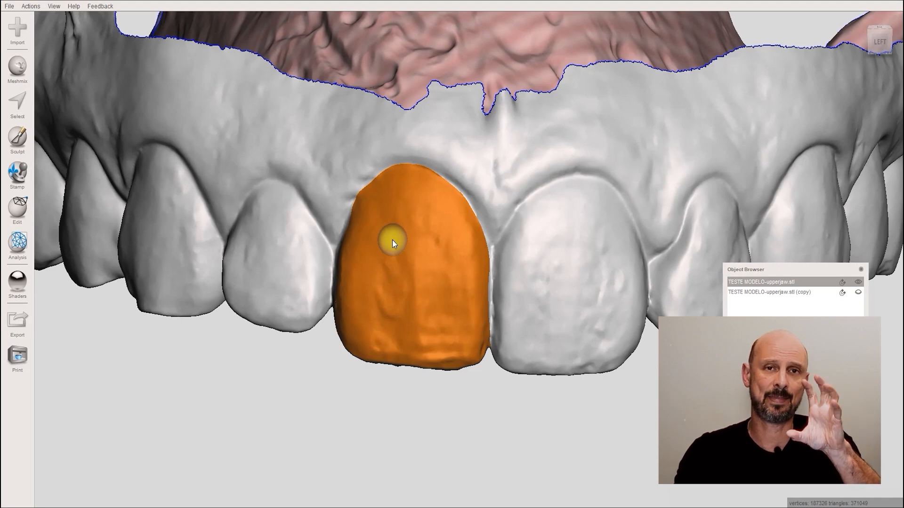
{"action": "key", "text": "s"}
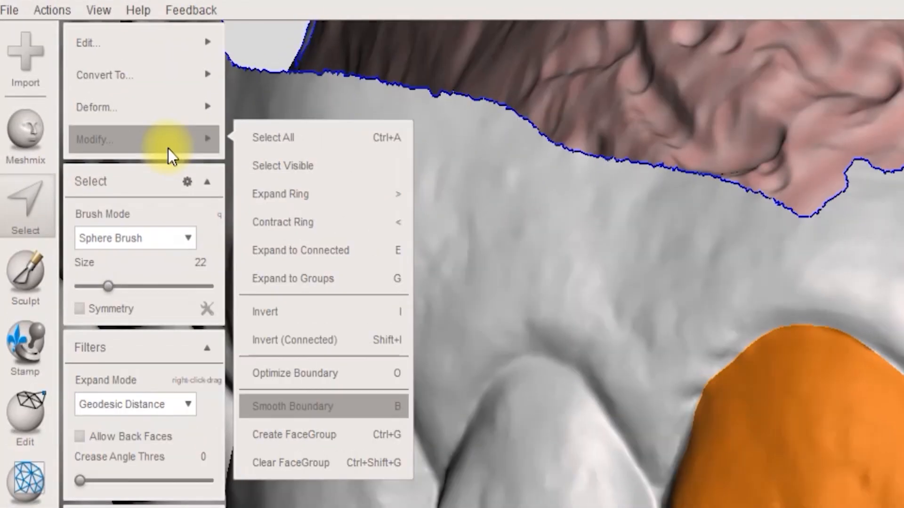
{"action": "mouse_move", "coordinate": [86, 19]}
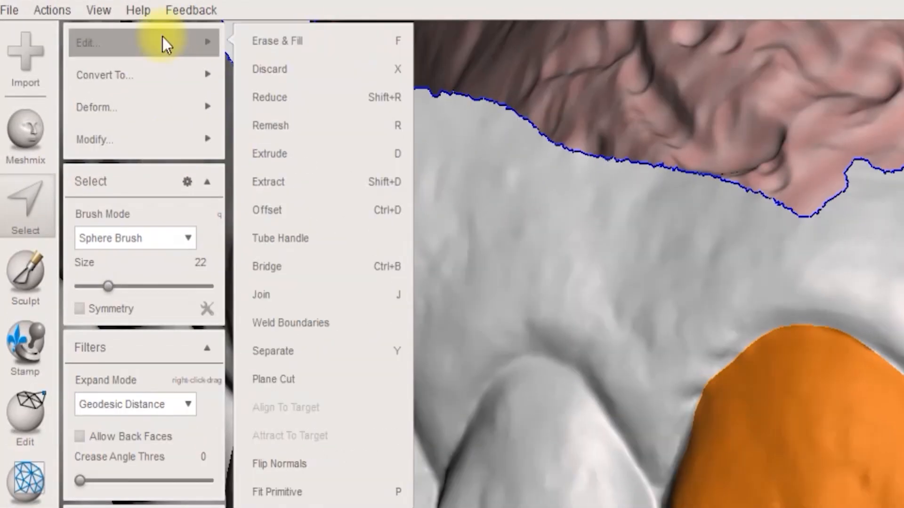
{"action": "left_click", "coordinate": [282, 353]}
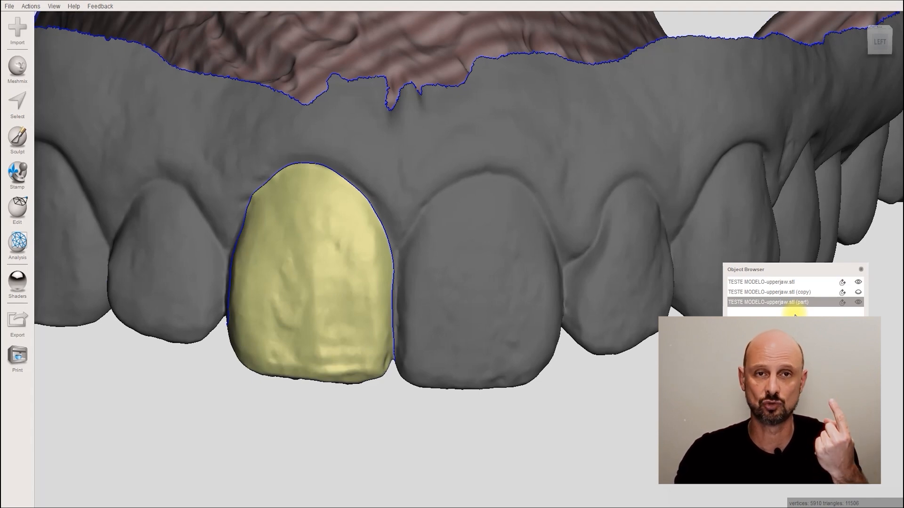
Hide the separated incisor part and make the upper jaw model the active object.
{"action": "left_click", "coordinate": [858, 302]}
{"action": "mouse_move", "coordinate": [611, 278]}
{"action": "right_mouse_down"}
{"action": "mouse_move", "coordinate": [488, 268]}
{"action": "mouse_move", "coordinate": [513, 290]}
{"action": "mouse_move", "coordinate": [474, 222]}
{"action": "mouse_move", "coordinate": [470, 135]}
{"action": "mouse_move", "coordinate": [478, 258]}
{"action": "mouse_move", "coordinate": [471, 238]}
{"action": "mouse_move", "coordinate": [464, 256]}
{"action": "mouse_move", "coordinate": [499, 216]}
{"action": "mouse_move", "coordinate": [541, 195]}
{"action": "mouse_move", "coordinate": [495, 244]}
{"action": "right_mouse_up"}
{"action": "left_click", "coordinate": [495, 284]}
Examine the opening left by the removed incisor and its edges from the palatal side.
{"action": "scroll", "coordinate": [495, 244], "scroll_direction": "up", "scroll_amount": 2}
{"action": "middle_click_drag", "start_coordinate": [510, 246], "coordinate": [579, 195]}
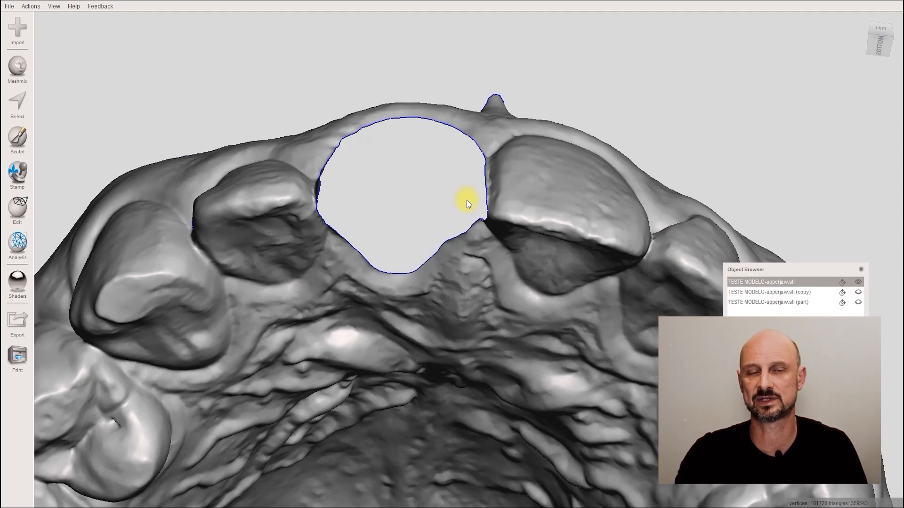
{"action": "mouse_move", "coordinate": [467, 199]}
{"action": "right_mouse_down"}
{"action": "mouse_move", "coordinate": [538, 289]}
{"action": "mouse_move", "coordinate": [526, 301]}
{"action": "mouse_move", "coordinate": [514, 275]}
{"action": "mouse_move", "coordinate": [516, 307]}
{"action": "mouse_move", "coordinate": [511, 280]}
{"action": "mouse_move", "coordinate": [513, 293]}
{"action": "right_mouse_up"}
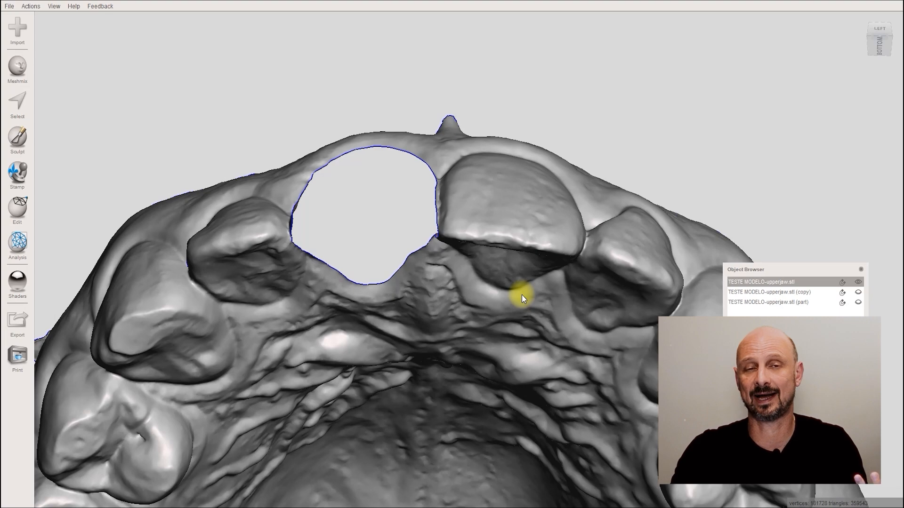
{"action": "mouse_move", "coordinate": [521, 295]}
{"action": "right_mouse_down"}
{"action": "mouse_move", "coordinate": [553, 276]}
{"action": "mouse_move", "coordinate": [465, 306]}
{"action": "mouse_move", "coordinate": [460, 265]}
{"action": "mouse_move", "coordinate": [451, 279]}
{"action": "mouse_move", "coordinate": [502, 249]}
{"action": "mouse_move", "coordinate": [535, 252]}
{"action": "mouse_move", "coordinate": [495, 274]}
{"action": "right_mouse_up"}
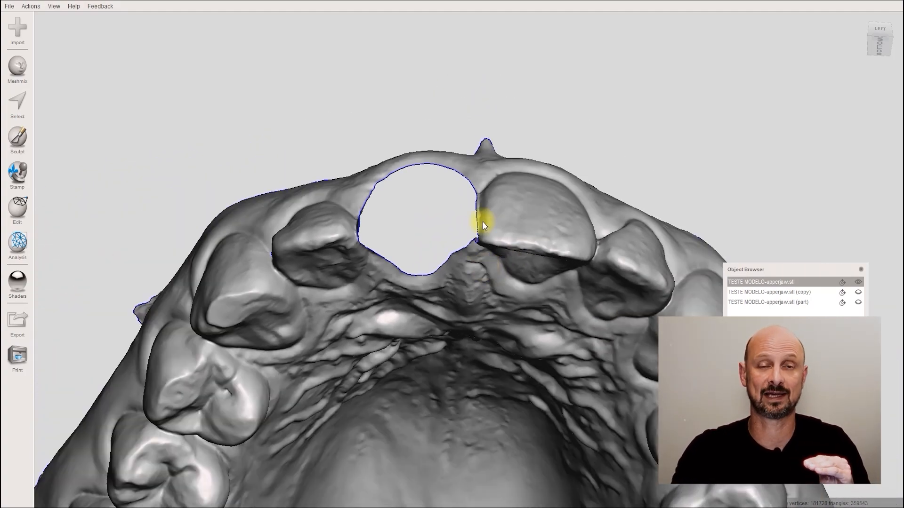
{"action": "mouse_move", "coordinate": [483, 224]}
{"action": "right_mouse_down"}
{"action": "mouse_move", "coordinate": [523, 206]}
{"action": "mouse_move", "coordinate": [508, 238]}
{"action": "mouse_move", "coordinate": [520, 229]}
{"action": "mouse_move", "coordinate": [449, 247]}
{"action": "right_mouse_up"}
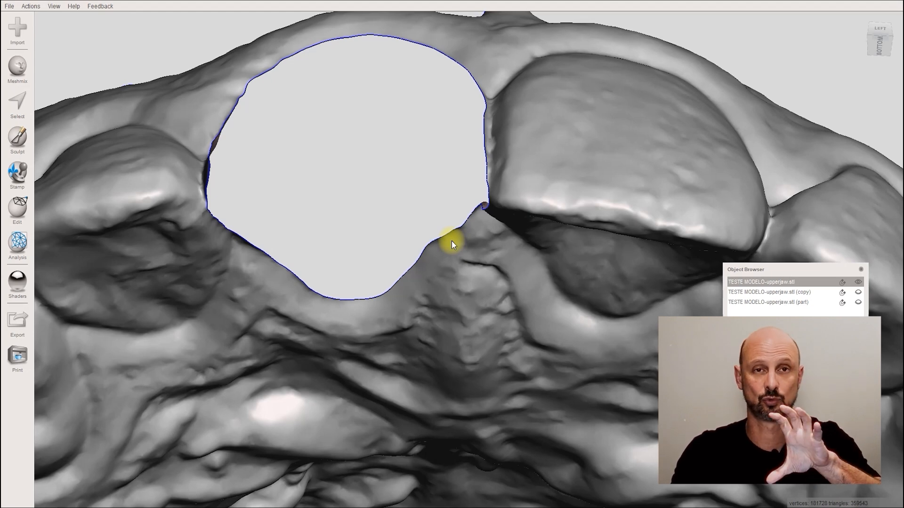
{"action": "mouse_move", "coordinate": [451, 241]}
{"action": "right_mouse_down"}
{"action": "mouse_move", "coordinate": [460, 248]}
{"action": "mouse_move", "coordinate": [445, 243]}
{"action": "right_mouse_up"}
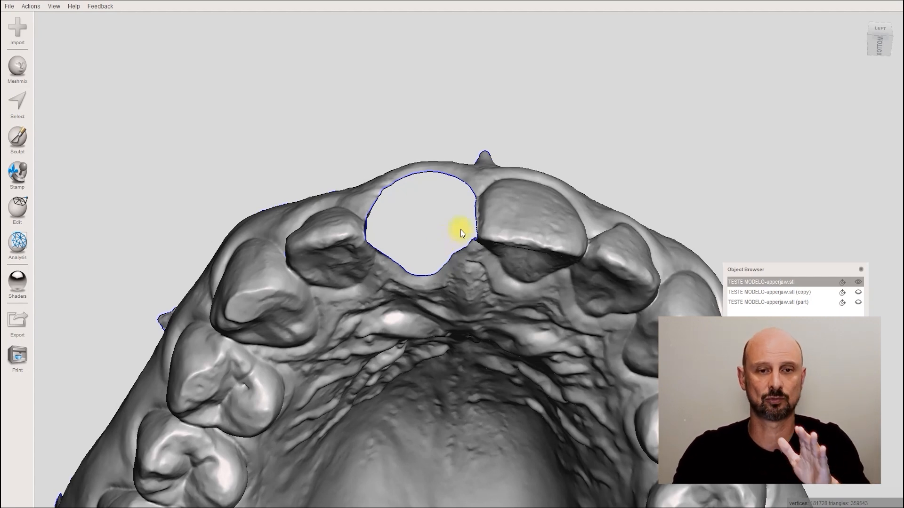
{"action": "right_click_drag", "start_coordinate": [460, 230], "coordinate": [509, 214]}
{"action": "scroll", "coordinate": [420, 258], "scroll_direction": "up", "scroll_amount": 3}
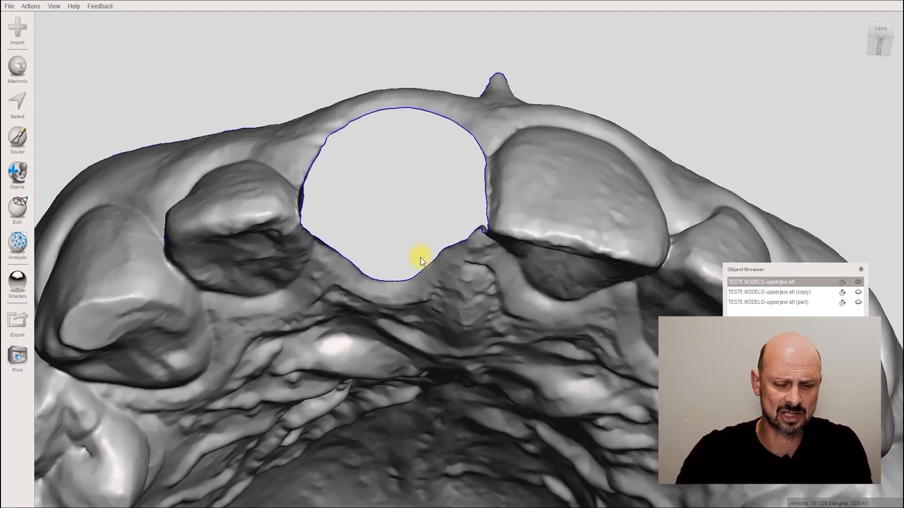
Activate mesh selection with the sphere brush and set the brush size to 17.
{"action": "left_click", "coordinate": [18, 102]}
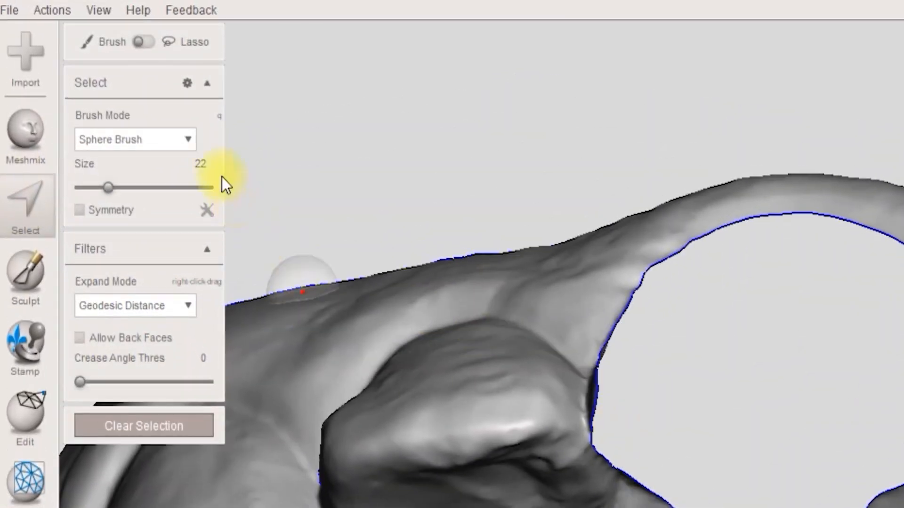
{"action": "left_click_drag", "start_coordinate": [108, 191], "coordinate": [100, 194]}
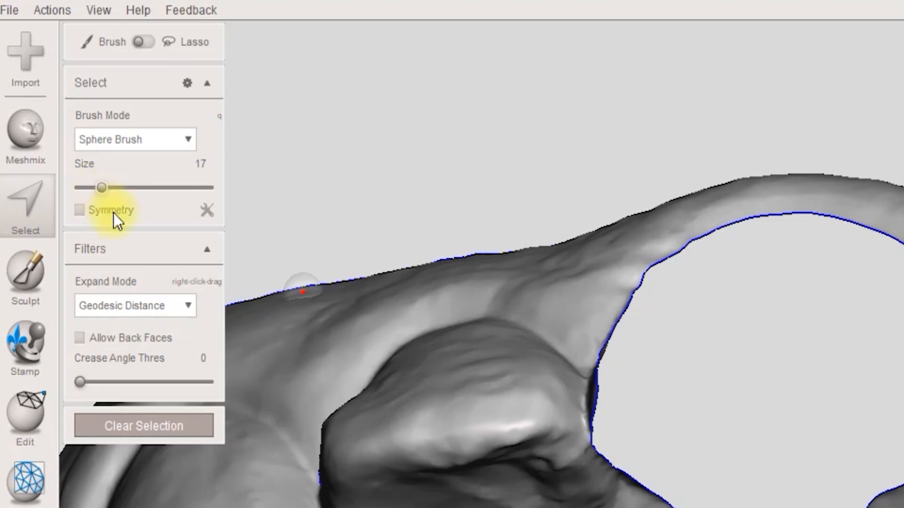
{"action": "scroll", "coordinate": [901, 426], "scroll_direction": "up", "scroll_amount": 3}
{"action": "middle_click_drag", "start_coordinate": [901, 426], "coordinate": [888, 411]}
{"action": "middle_click_drag", "start_coordinate": [467, 216], "coordinate": [537, 262]}
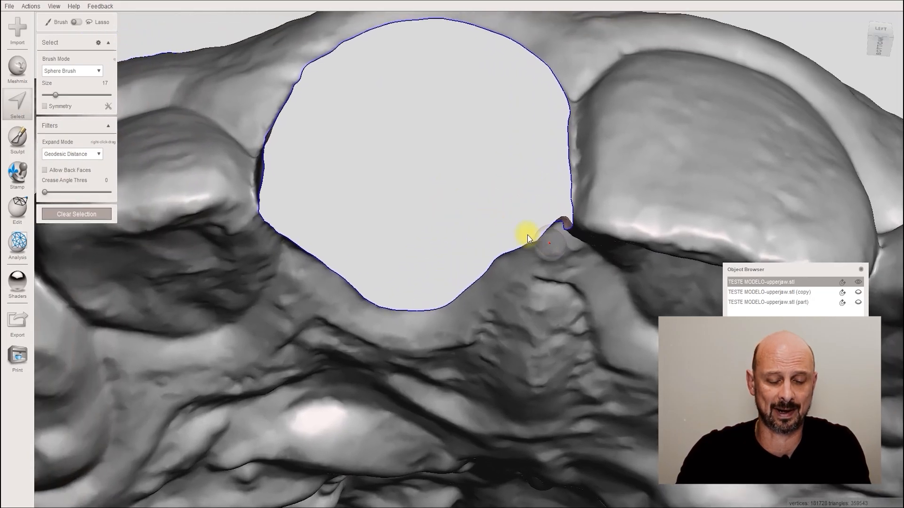
{"action": "left_click", "coordinate": [303, 269]}
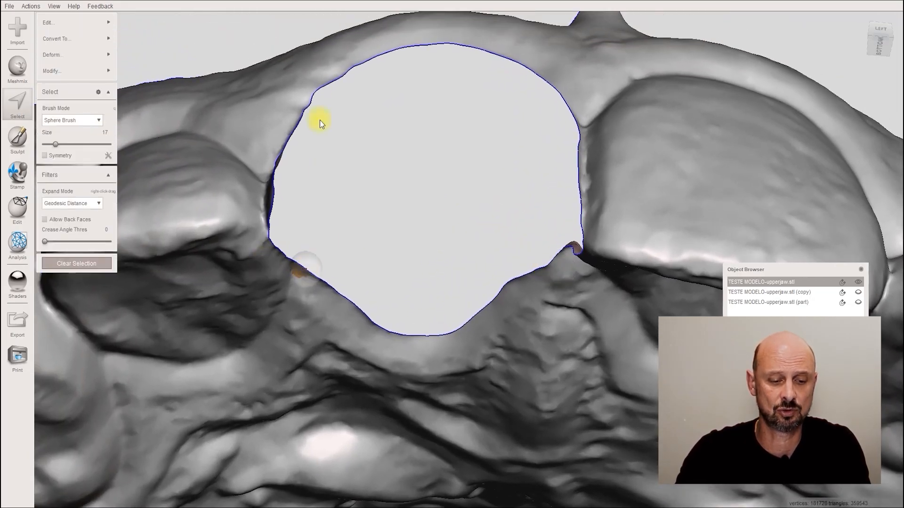
{"action": "left_click", "coordinate": [317, 88]}
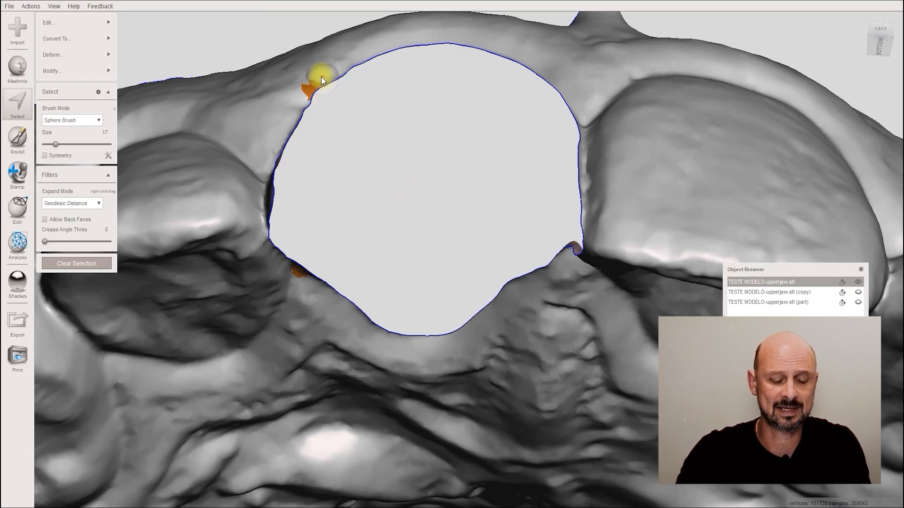
{"action": "left_click", "coordinate": [17, 107]}
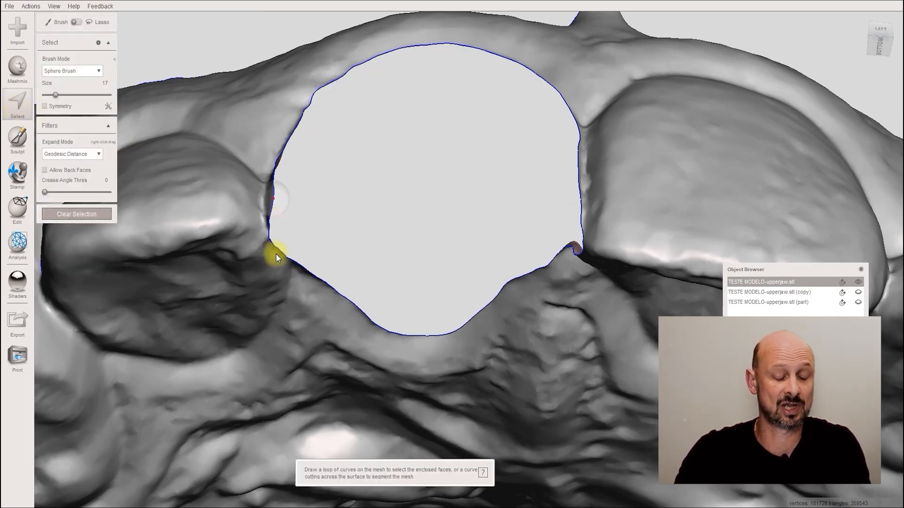
{"action": "left_click", "coordinate": [309, 272]}
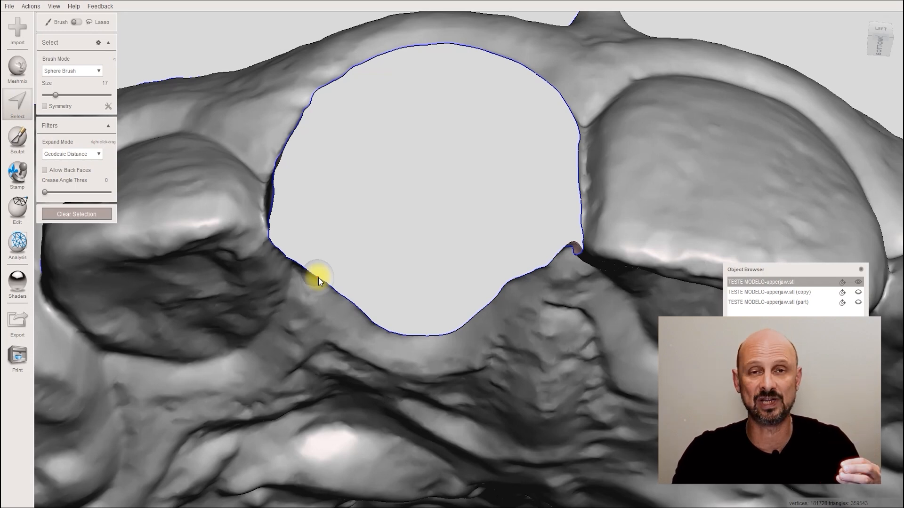
{"action": "left_click", "coordinate": [318, 277]}
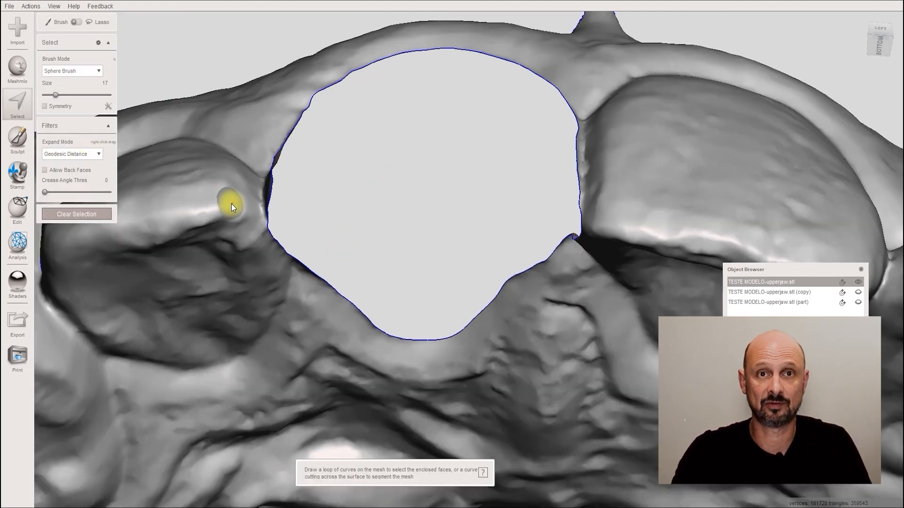
Select facing patches on the palatal and front edges of the opening near the lateral incisor and join them with a Bridge.
{"action": "left_click", "coordinate": [322, 283]}
{"action": "left_click", "coordinate": [356, 65]}
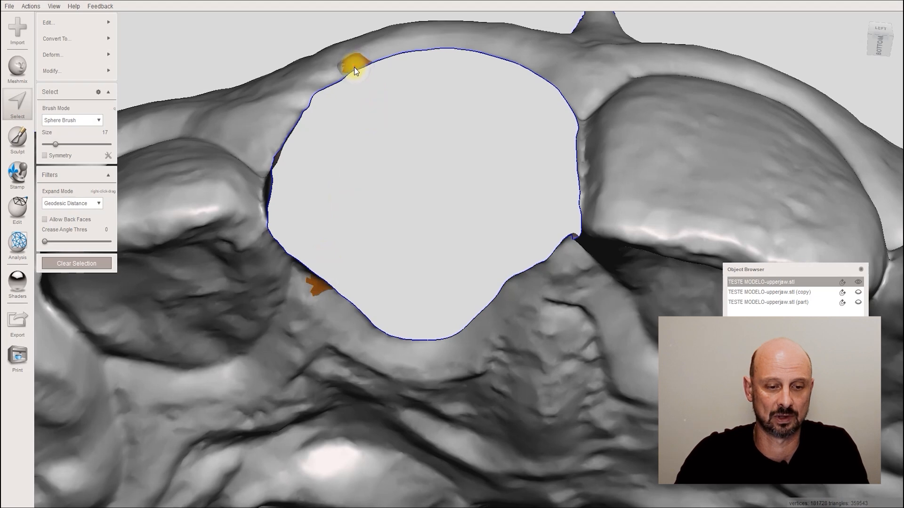
{"action": "left_click", "coordinate": [104, 70]}
{"action": "left_click", "coordinate": [56, 39]}
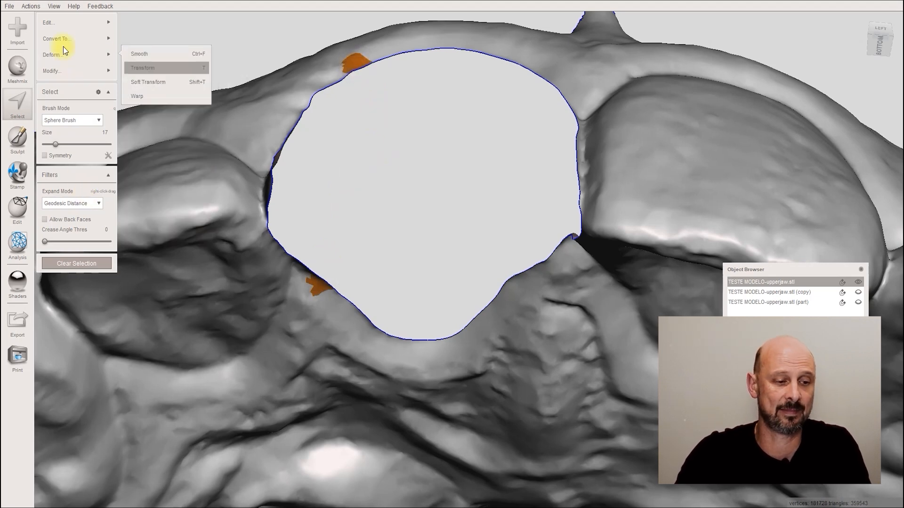
{"action": "left_click", "coordinate": [48, 22]}
{"action": "left_click", "coordinate": [57, 39]}
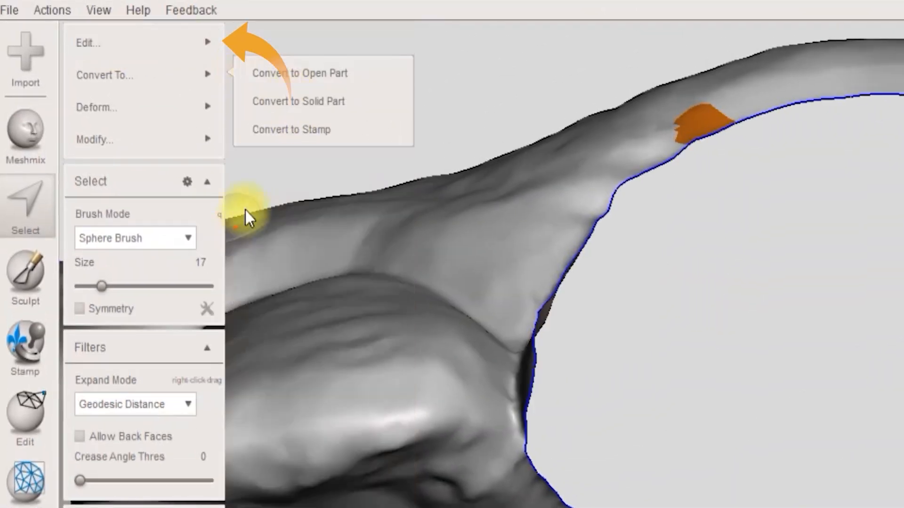
{"action": "left_click", "coordinate": [88, 42]}
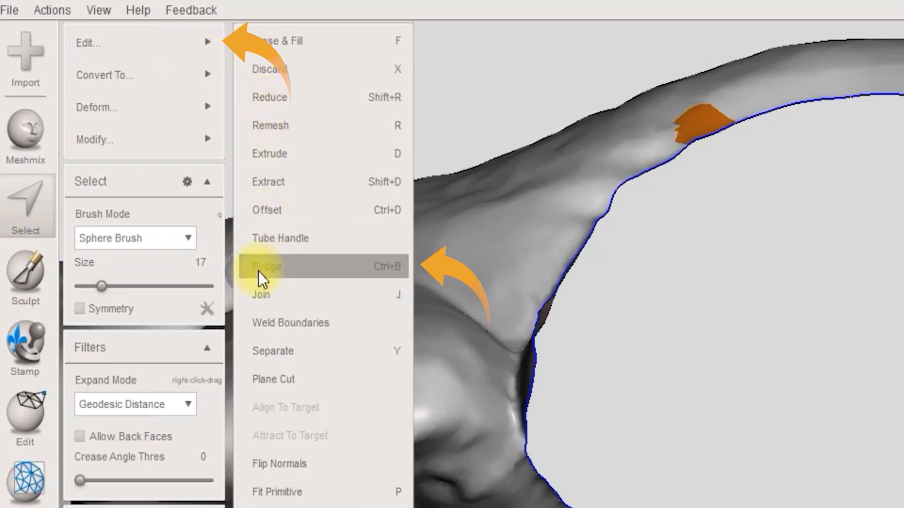
{"action": "left_click", "coordinate": [260, 269]}
{"action": "right_click_drag", "start_coordinate": [668, 489], "coordinate": [683, 507]}
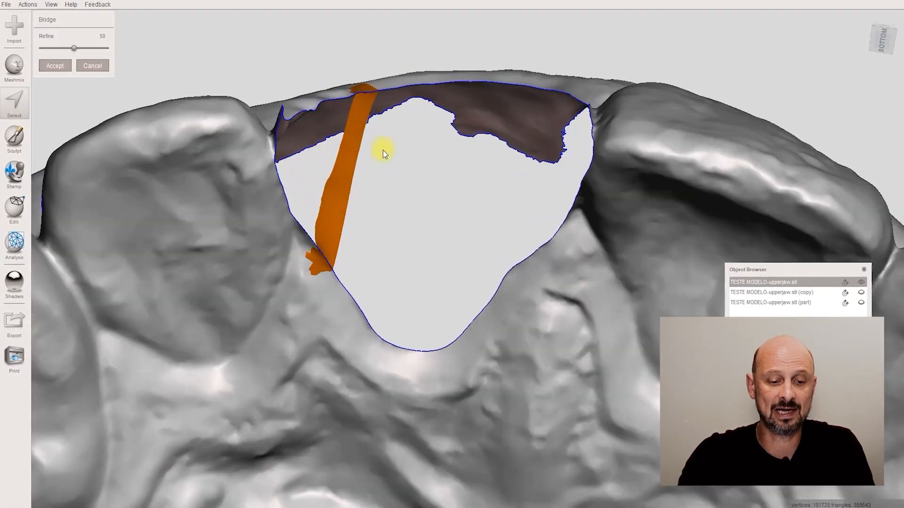
Bridge another pair of palatal and front edge patches across the middle of the opening and accept it.
{"action": "right_click_drag", "start_coordinate": [344, 288], "coordinate": [380, 197]}
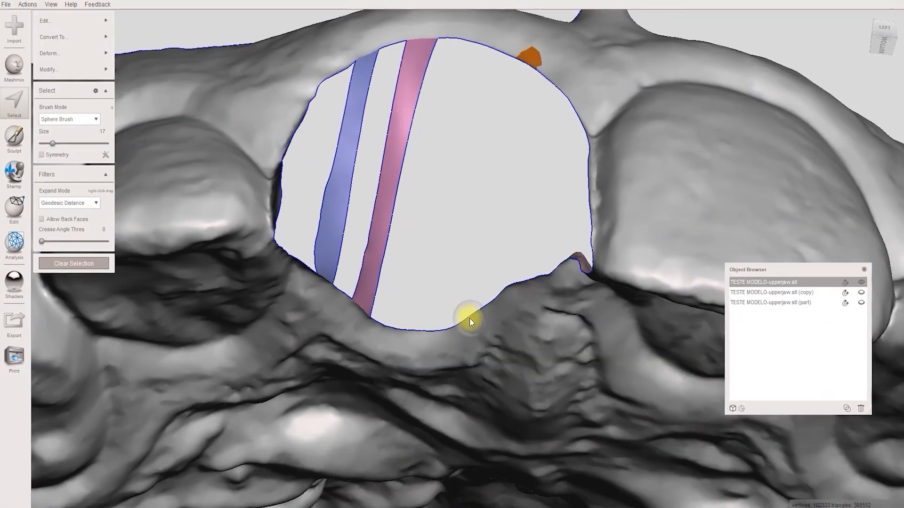
{"action": "left_click", "coordinate": [469, 321]}
{"action": "right_click_drag", "start_coordinate": [475, 315], "coordinate": [494, 250]}
{"action": "left_click", "coordinate": [73, 20]}
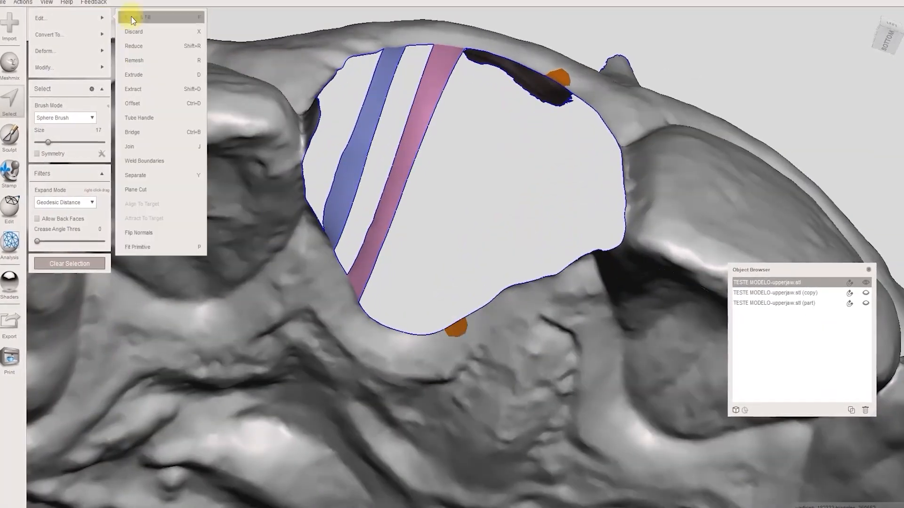
{"action": "left_click", "coordinate": [134, 133]}
{"action": "right_click_drag", "start_coordinate": [527, 188], "coordinate": [551, 197]}
{"action": "left_click", "coordinate": [46, 61]}
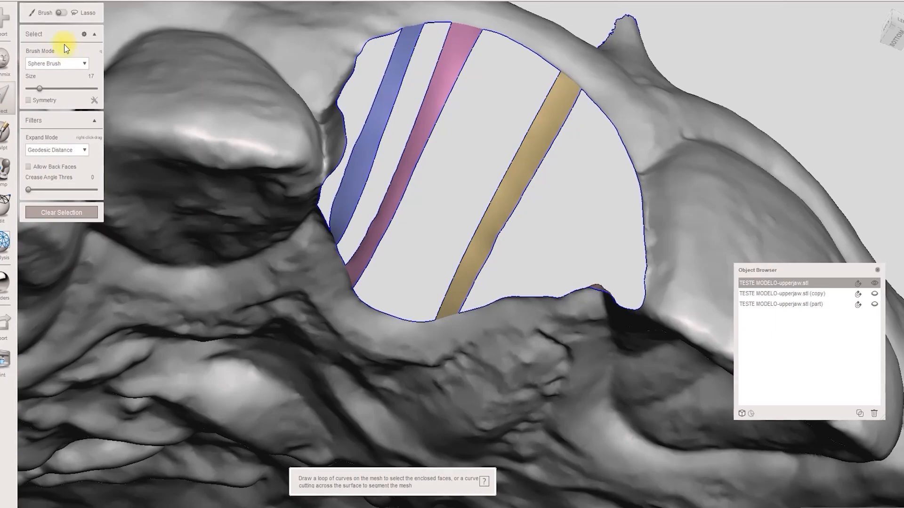
Select facing edge patches beside the remaining central incisor and bridge them across the opening.
{"action": "left_click", "coordinate": [638, 148]}
{"action": "right_click_drag", "start_coordinate": [638, 147], "coordinate": [626, 198]}
{"action": "left_click", "coordinate": [574, 310]}
{"action": "left_click", "coordinate": [58, 9]}
{"action": "left_click", "coordinate": [127, 127]}
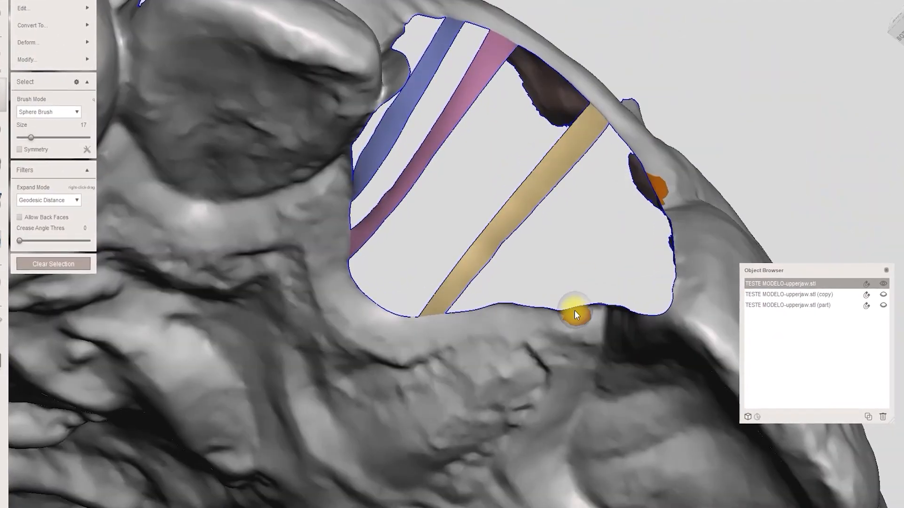
Select the leftover strip of mesh along the lateral incisor's side of the opening with the sphere brush.
{"action": "right_click_drag", "start_coordinate": [557, 94], "coordinate": [316, 129]}
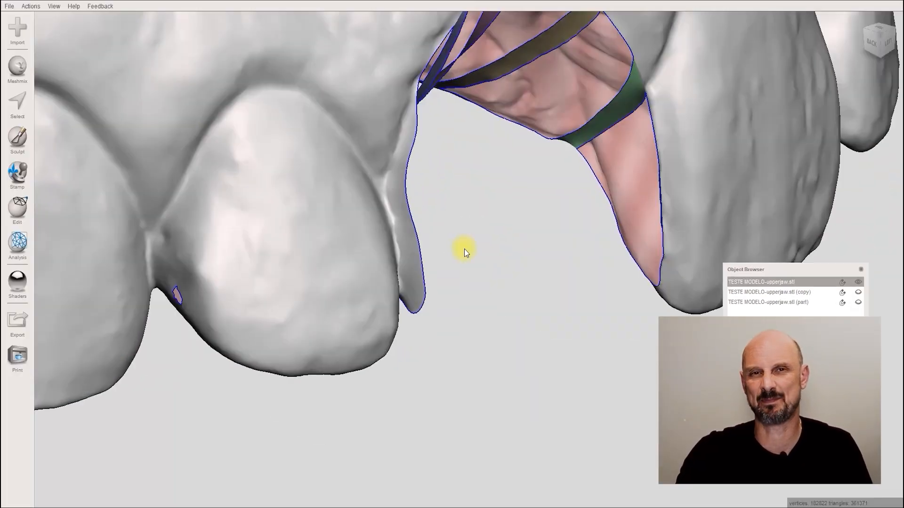
{"action": "mouse_move", "coordinate": [464, 250]}
{"action": "right_mouse_down"}
{"action": "mouse_move", "coordinate": [477, 239]}
{"action": "mouse_move", "coordinate": [399, 246]}
{"action": "mouse_move", "coordinate": [448, 245]}
{"action": "right_mouse_up"}
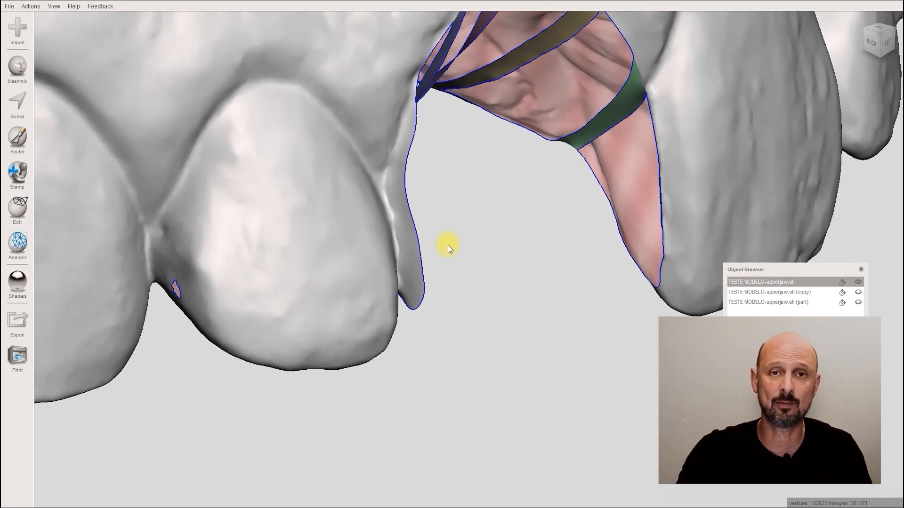
{"action": "left_click", "coordinate": [14, 114]}
{"action": "left_click_drag", "start_coordinate": [419, 283], "coordinate": [418, 278]}
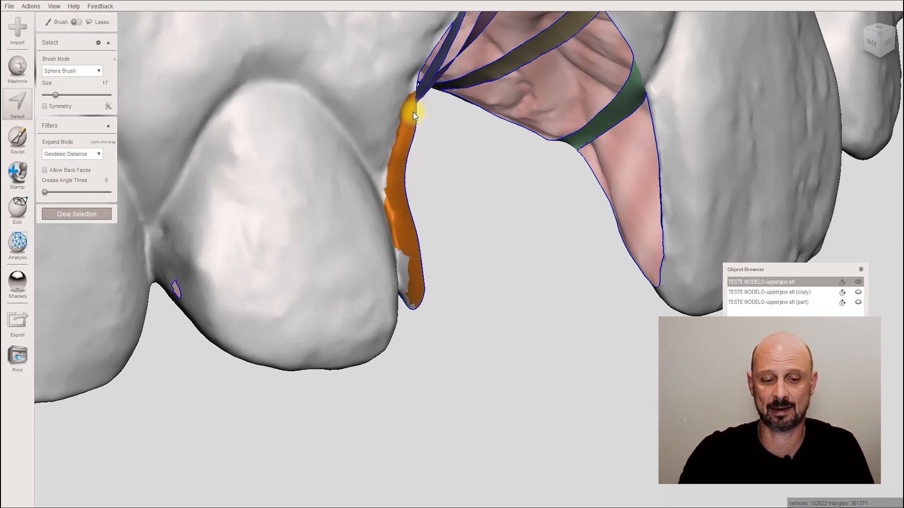
{"action": "left_click_drag", "start_coordinate": [414, 112], "coordinate": [415, 107]}
{"action": "mouse_move", "coordinate": [461, 178]}
{"action": "right_mouse_down"}
{"action": "mouse_move", "coordinate": [440, 163]}
{"action": "mouse_move", "coordinate": [474, 190]}
{"action": "mouse_move", "coordinate": [416, 256]}
{"action": "mouse_move", "coordinate": [315, 177]}
{"action": "right_mouse_up"}
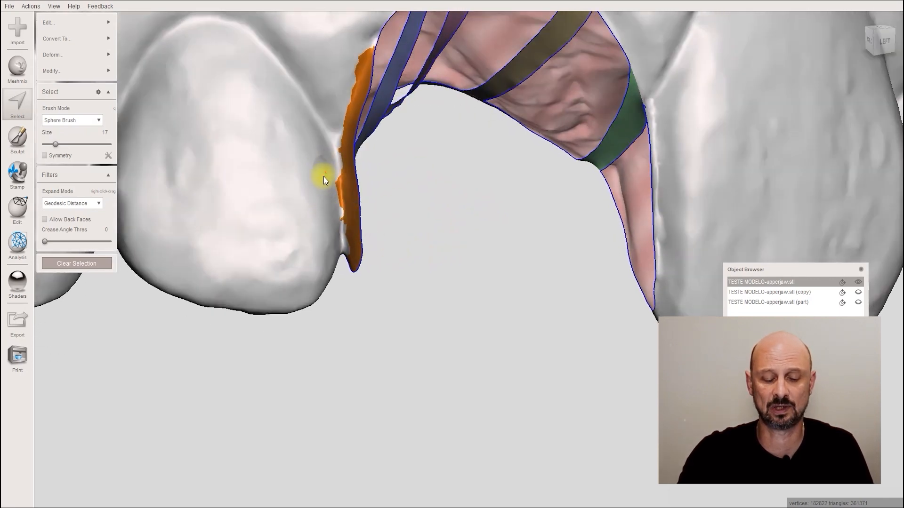
{"action": "right_click_drag", "start_coordinate": [329, 202], "coordinate": [376, 230]}
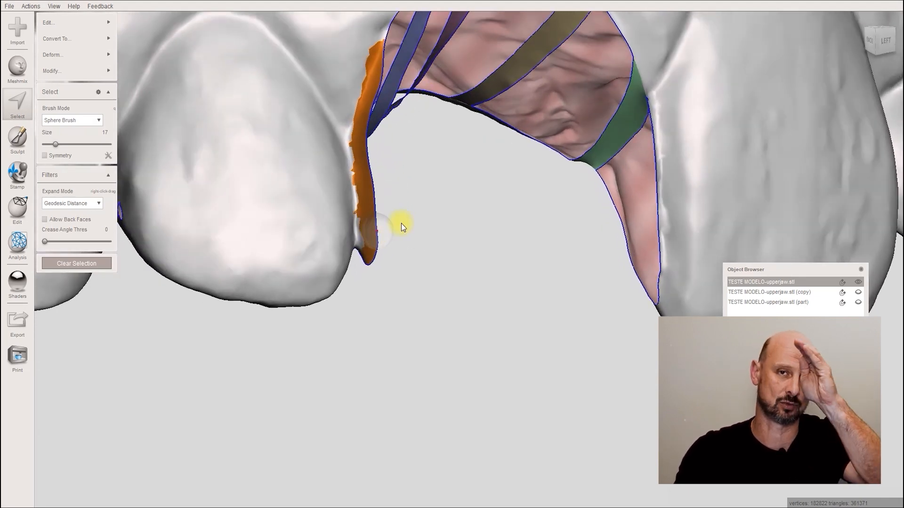
Apply Smooth Boundary to the strip selection beside the lateral incisor, with smoothness 50 and 30 iterations.
{"action": "left_click", "coordinate": [66, 70]}
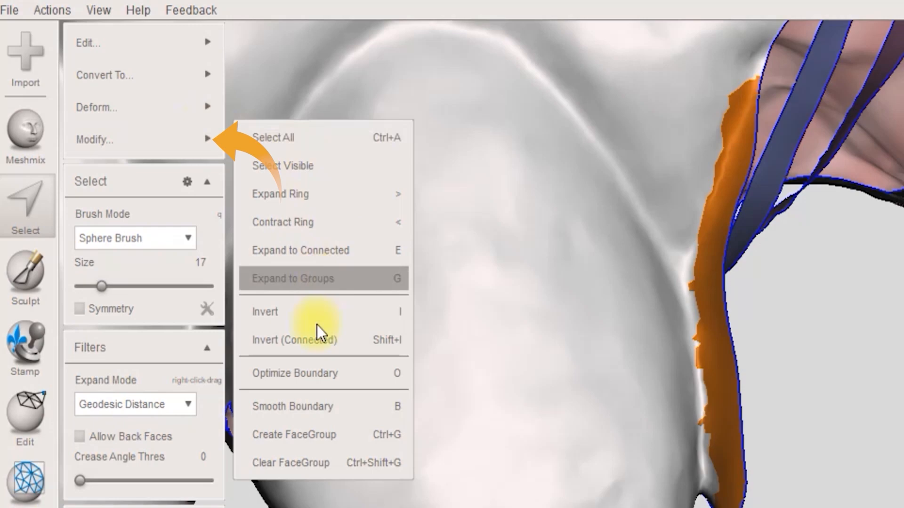
{"action": "left_click", "coordinate": [316, 409]}
{"action": "right_click_drag", "start_coordinate": [617, 503], "coordinate": [790, 464]}
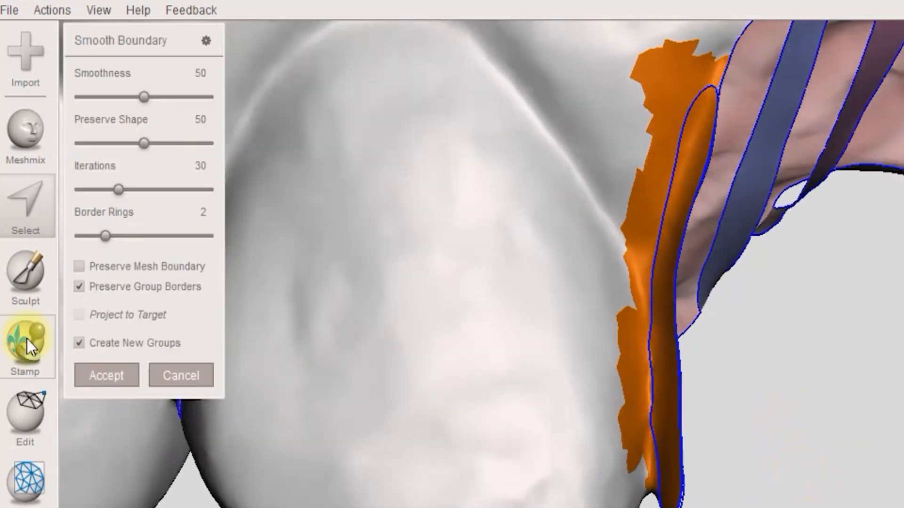
{"action": "left_click", "coordinate": [121, 384]}
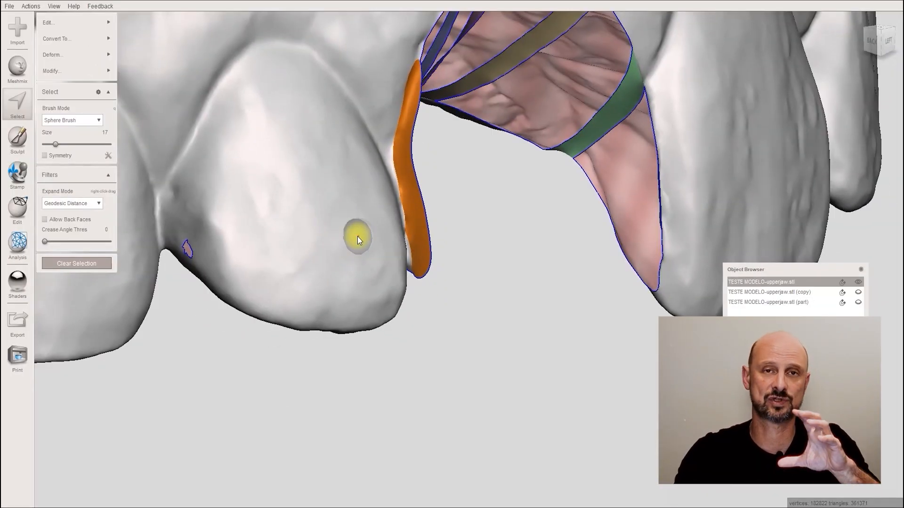
Delete the selected leftover strip of mesh along the lateral incisor's side of the opening.
{"action": "right_click_drag", "start_coordinate": [399, 333], "coordinate": [377, 349]}
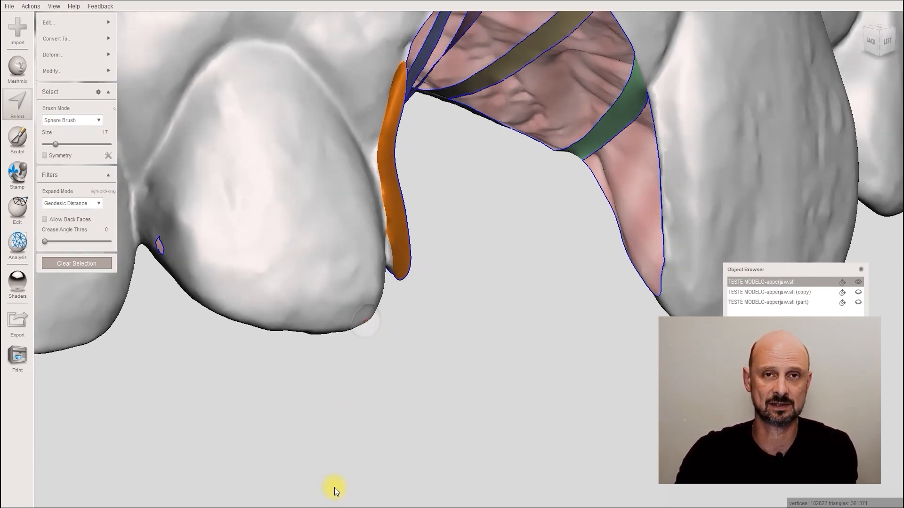
{"action": "key", "text": "Delete"}
Select an edge patch beside the remaining central incisor and bridge the gap there with refine 50, accepting the result.
{"action": "right_click_drag", "start_coordinate": [328, 475], "coordinate": [264, 417]}
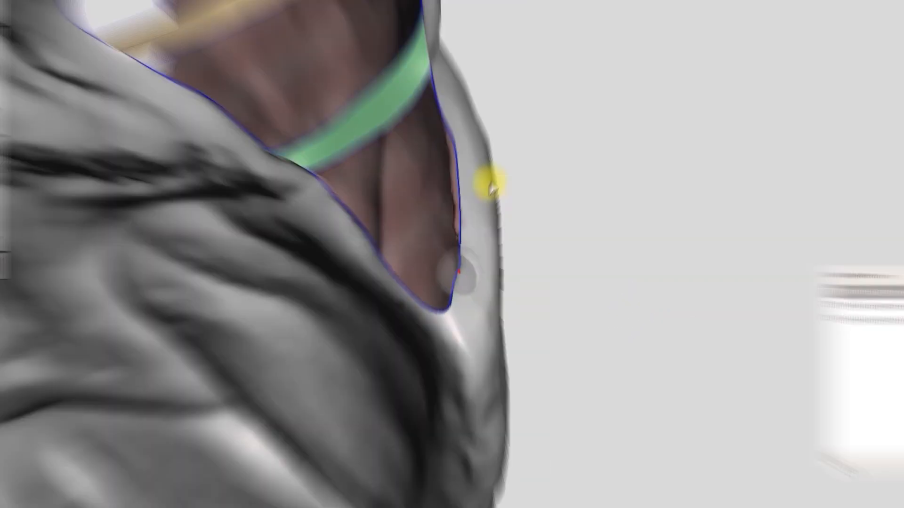
{"action": "left_click", "coordinate": [454, 233]}
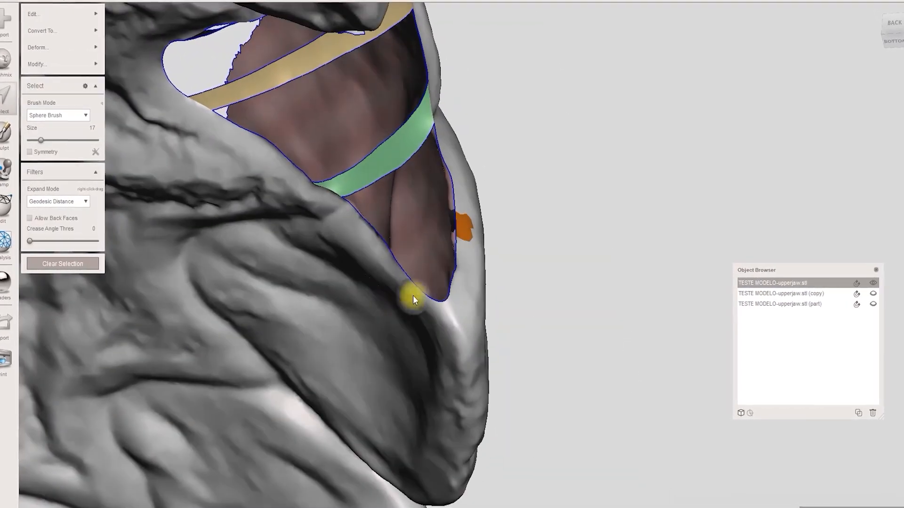
{"action": "mouse_move", "coordinate": [71, 14]}
{"action": "left_click", "coordinate": [141, 201]}
{"action": "right_click_drag", "start_coordinate": [541, 228], "coordinate": [386, 207]}
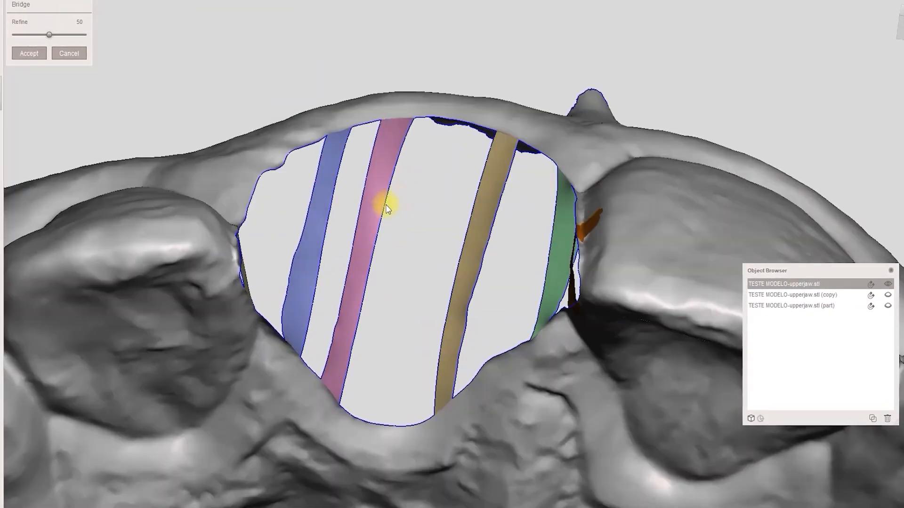
{"action": "scroll", "coordinate": [353, 177], "scroll_direction": "down", "scroll_amount": 5}
{"action": "left_click", "coordinate": [29, 54]}
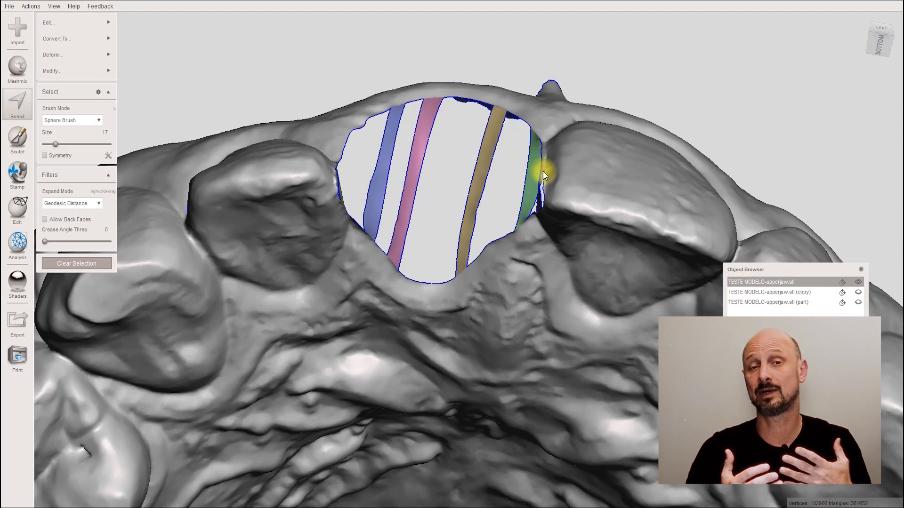
Run the Inspector with Flat Fill and fill each hole between the bridges in the missing incisor's opening.
{"action": "right_click_drag", "start_coordinate": [543, 171], "coordinate": [527, 225]}
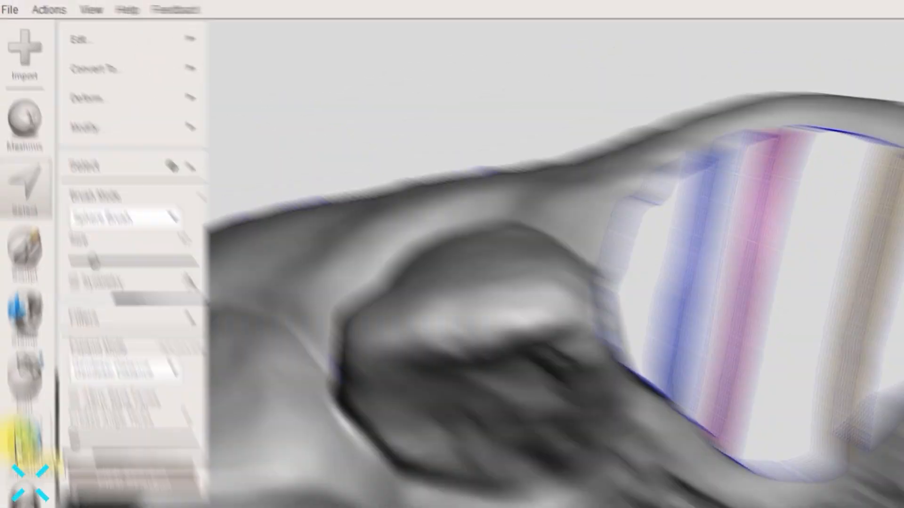
{"action": "left_click", "coordinate": [13, 245]}
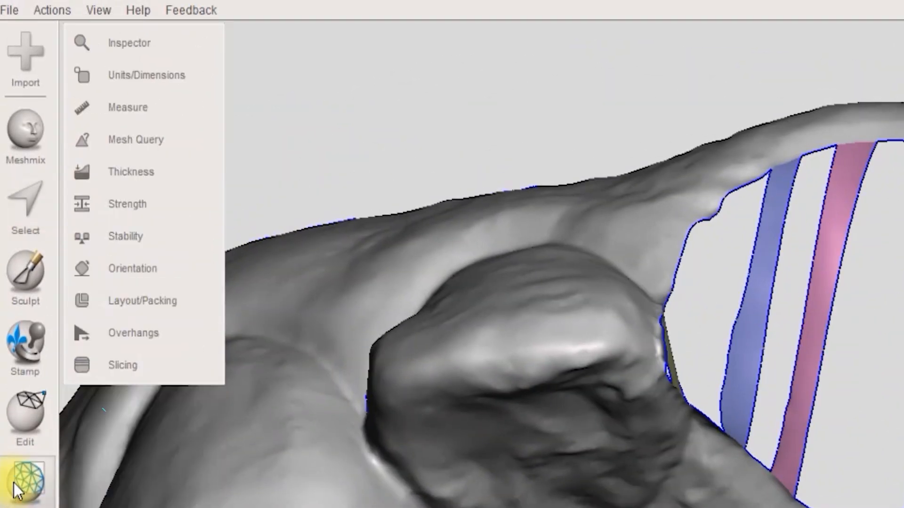
{"action": "left_click", "coordinate": [115, 49]}
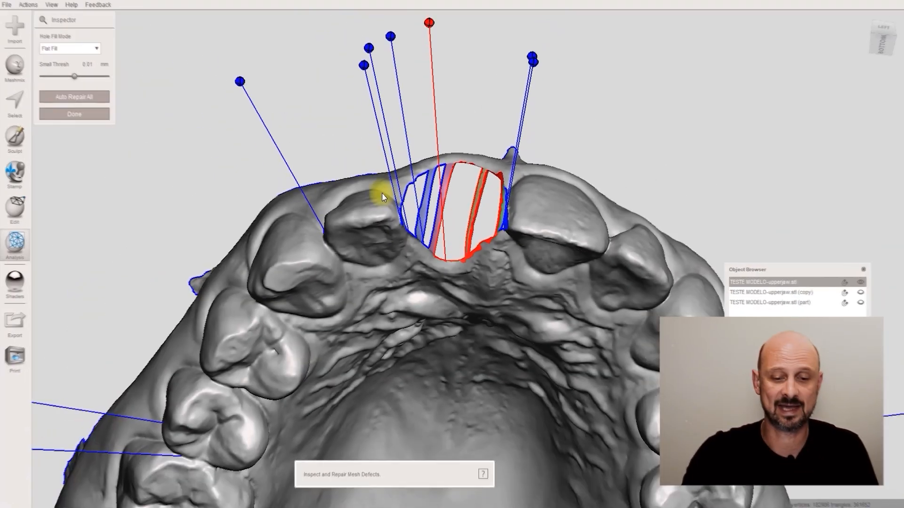
{"action": "right_click_drag", "start_coordinate": [382, 192], "coordinate": [423, 174]}
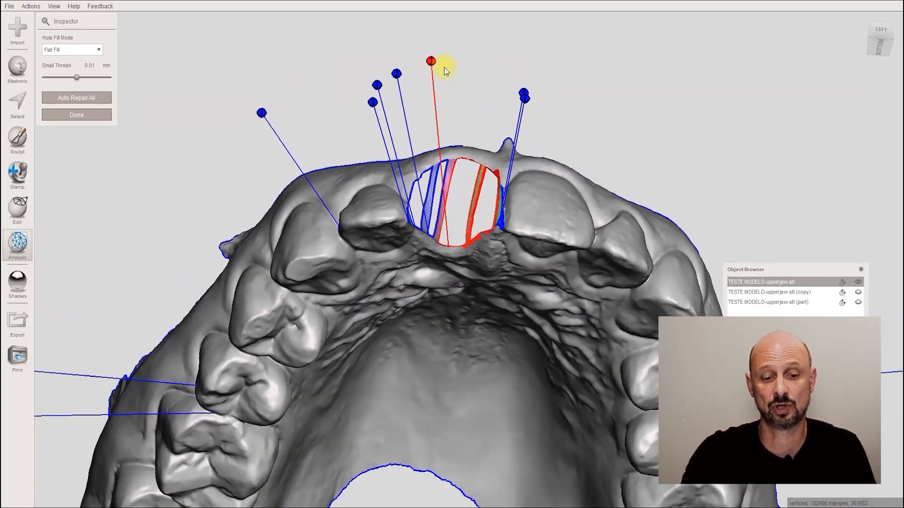
{"action": "left_click", "coordinate": [431, 61]}
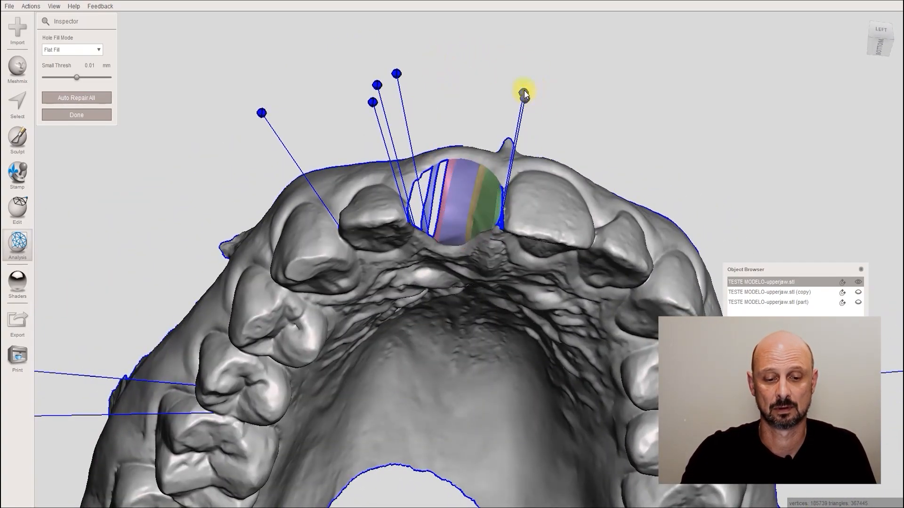
{"action": "left_click", "coordinate": [524, 92]}
{"action": "mouse_move", "coordinate": [503, 104]}
{"action": "right_mouse_down"}
{"action": "mouse_move", "coordinate": [436, 108]}
{"action": "mouse_move", "coordinate": [491, 173]}
{"action": "right_mouse_up"}
{"action": "left_click", "coordinate": [410, 81]}
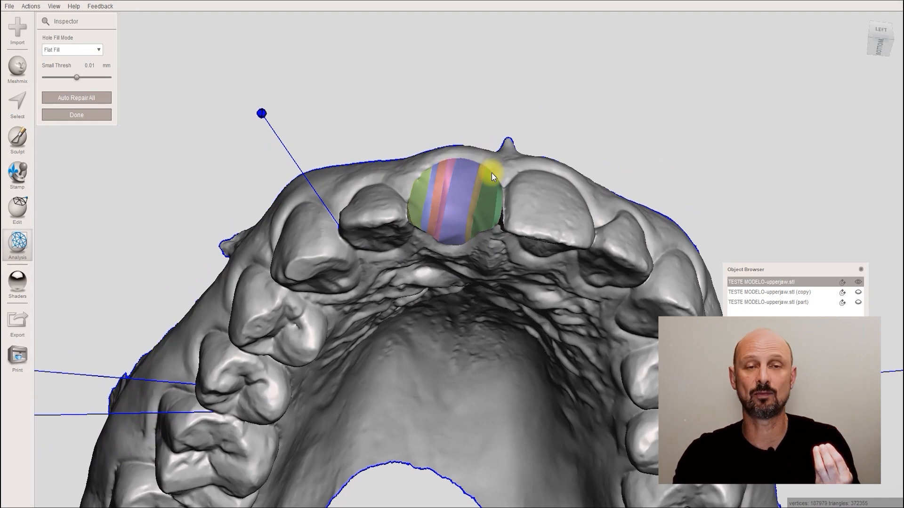
{"action": "right_click_drag", "start_coordinate": [459, 201], "coordinate": [451, 221]}
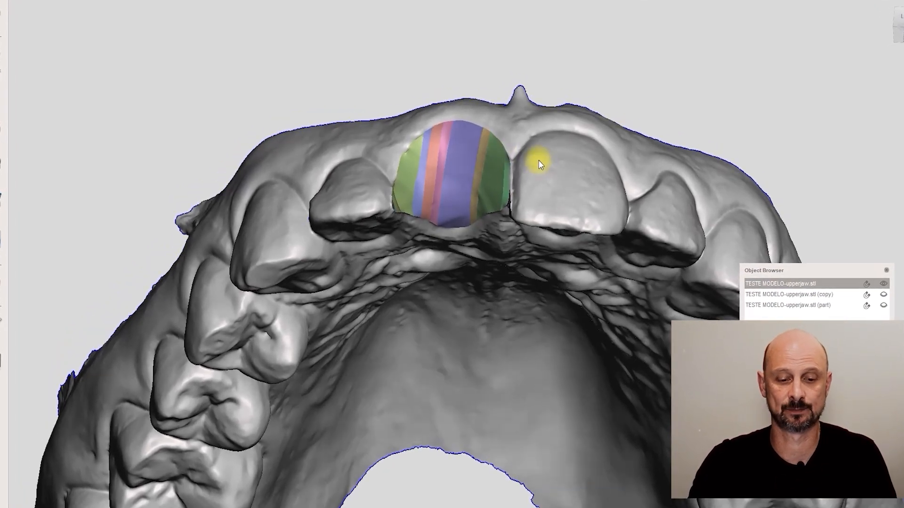
Select the entire upper jaw mesh and clear its face groups.
{"action": "right_click_drag", "start_coordinate": [538, 160], "coordinate": [439, 125]}
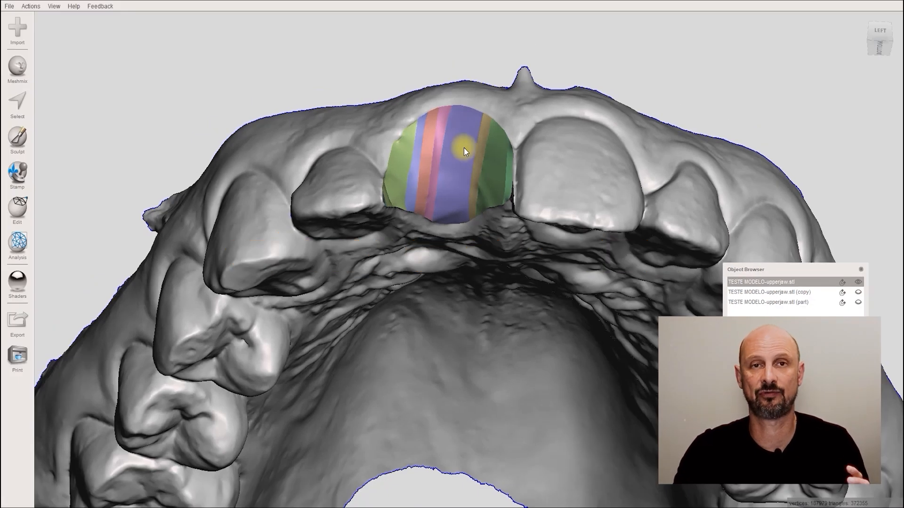
{"action": "right_click_drag", "start_coordinate": [464, 148], "coordinate": [510, 157]}
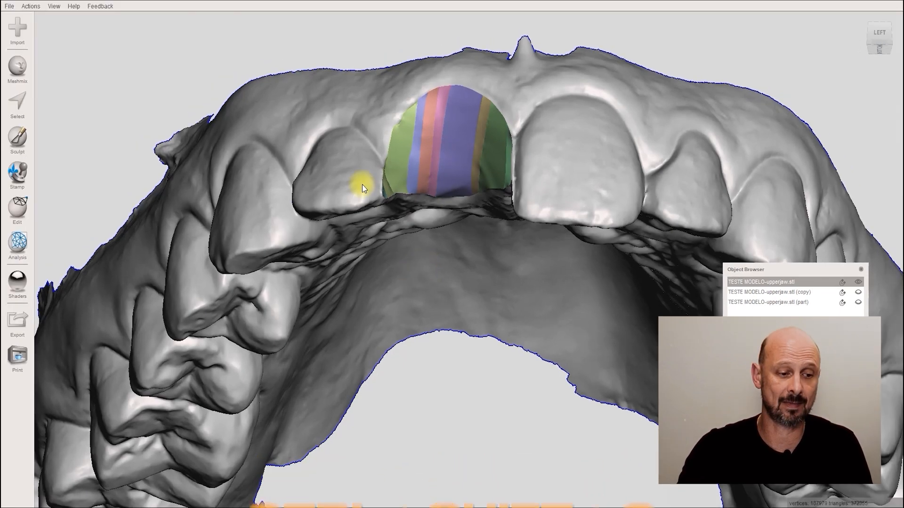
{"action": "right_click_drag", "start_coordinate": [396, 103], "coordinate": [405, 106]}
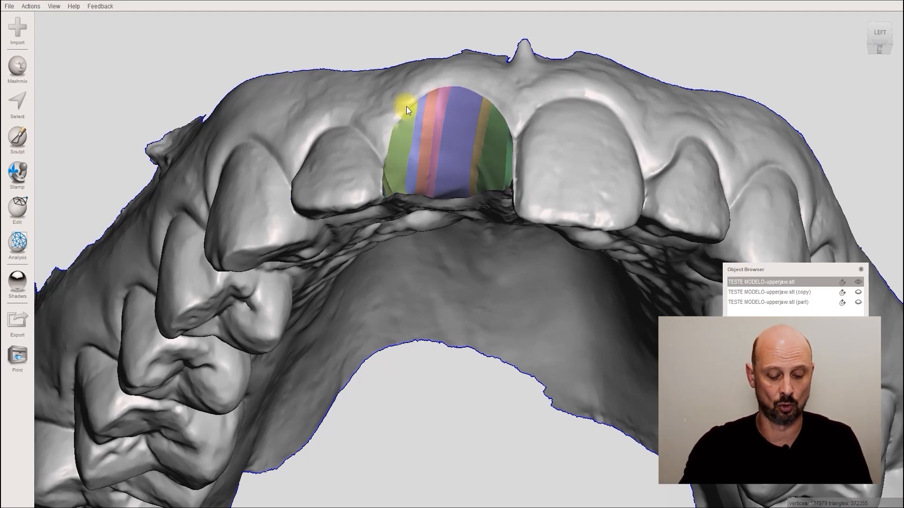
{"action": "key", "text": "ctrl+a"}
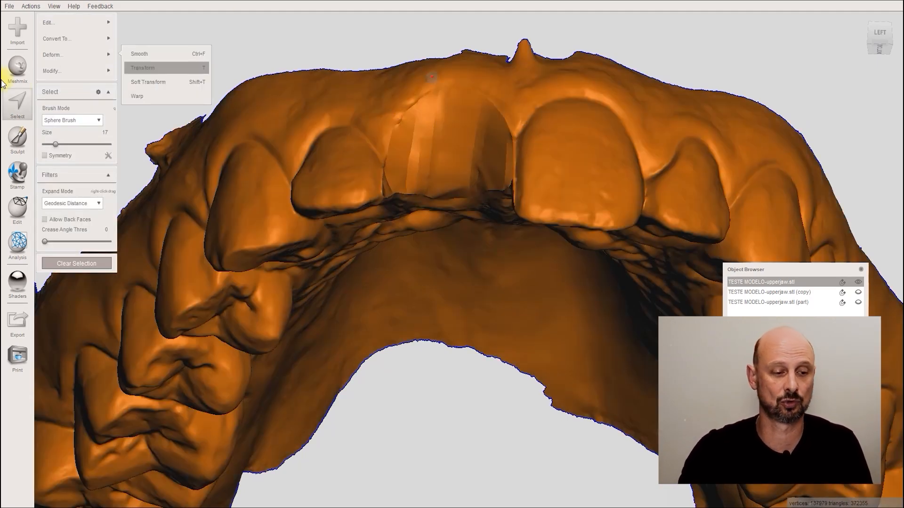
{"action": "mouse_move", "coordinate": [50, 72]}
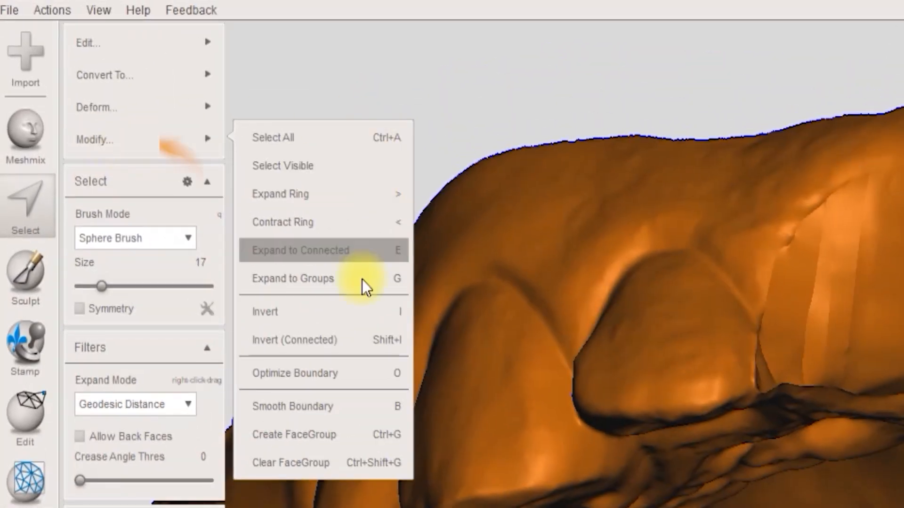
{"action": "left_click", "coordinate": [309, 462]}
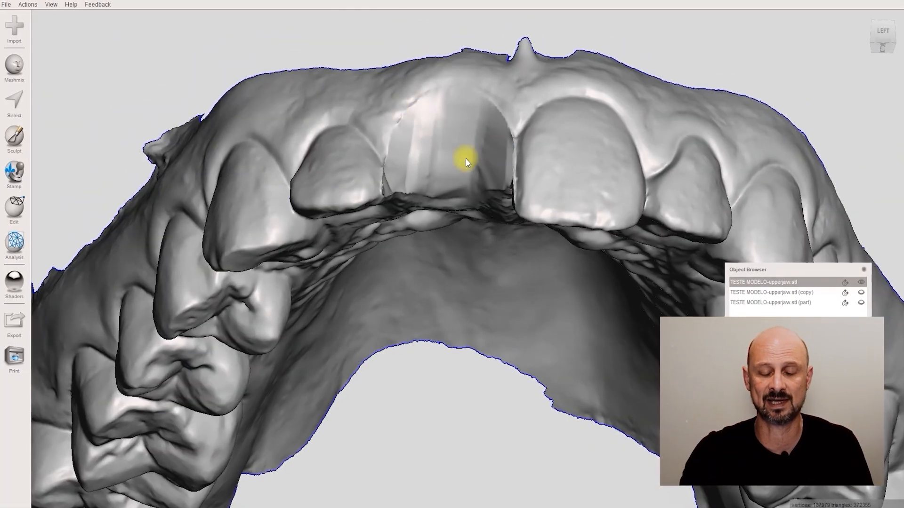
Open the Sculpt tool and examine its volume and surface modes, brush set and falloff shapes.
{"action": "right_click_drag", "start_coordinate": [544, 125], "coordinate": [544, 115]}
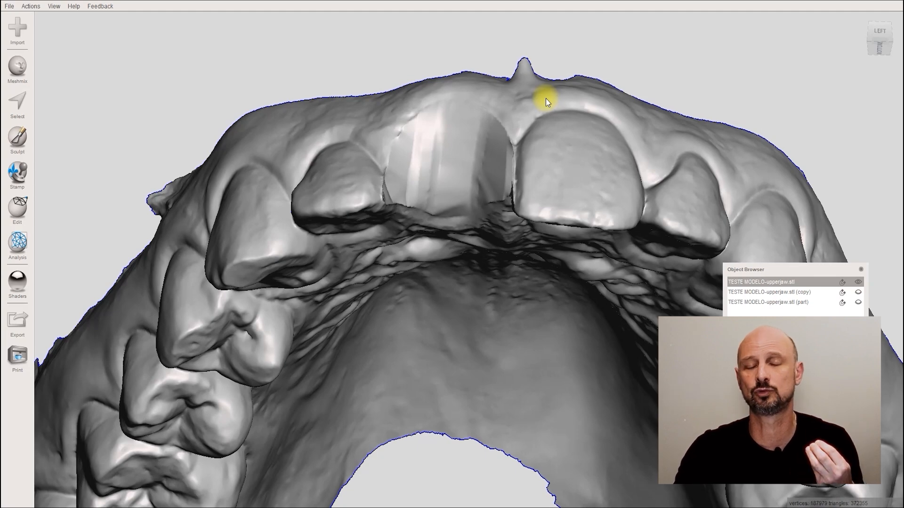
{"action": "right_click_drag", "start_coordinate": [545, 98], "coordinate": [532, 130]}
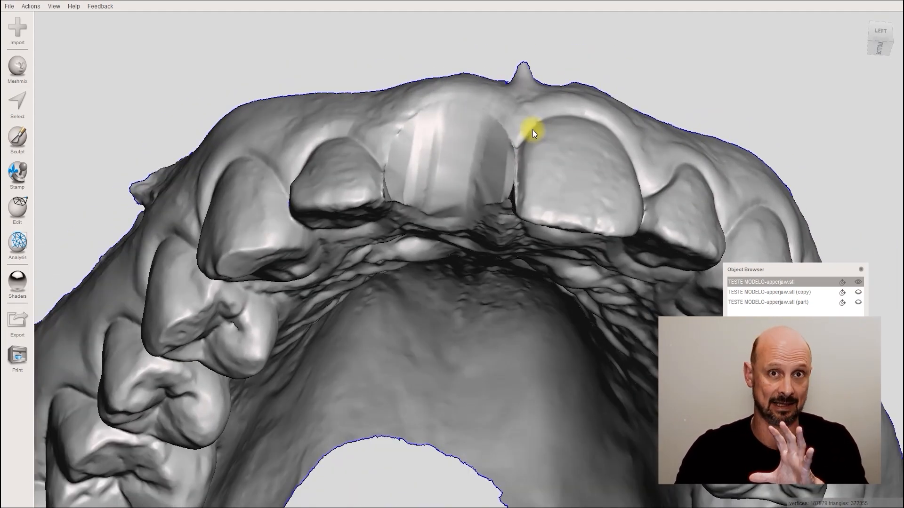
{"action": "right_click_drag", "start_coordinate": [532, 128], "coordinate": [492, 177]}
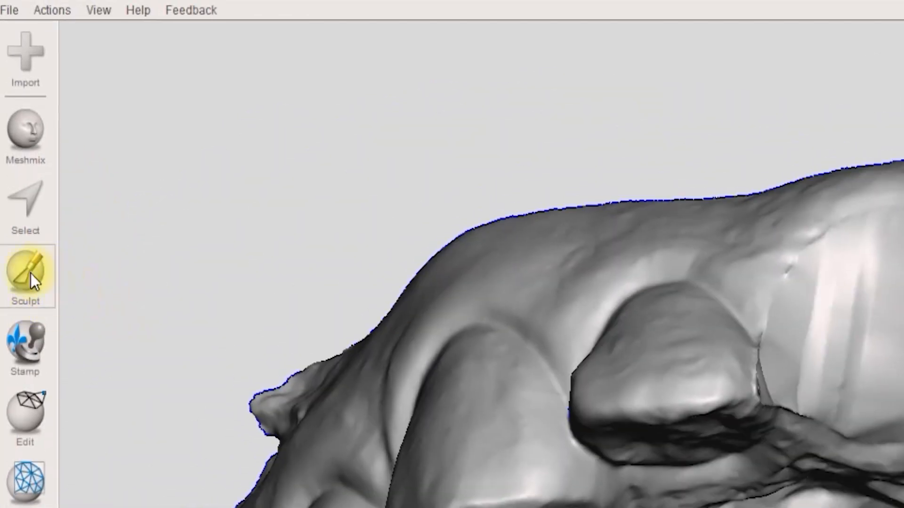
{"action": "left_click", "coordinate": [19, 268]}
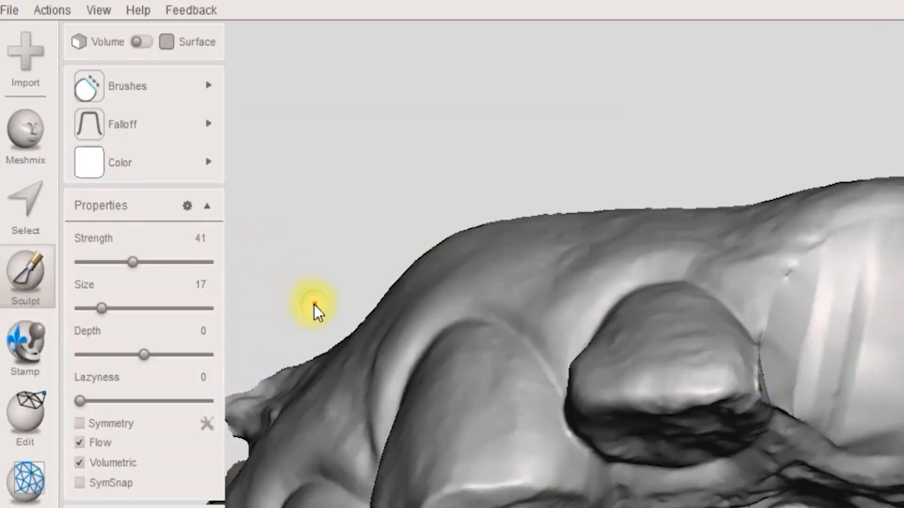
{"action": "mouse_move", "coordinate": [5, 41]}
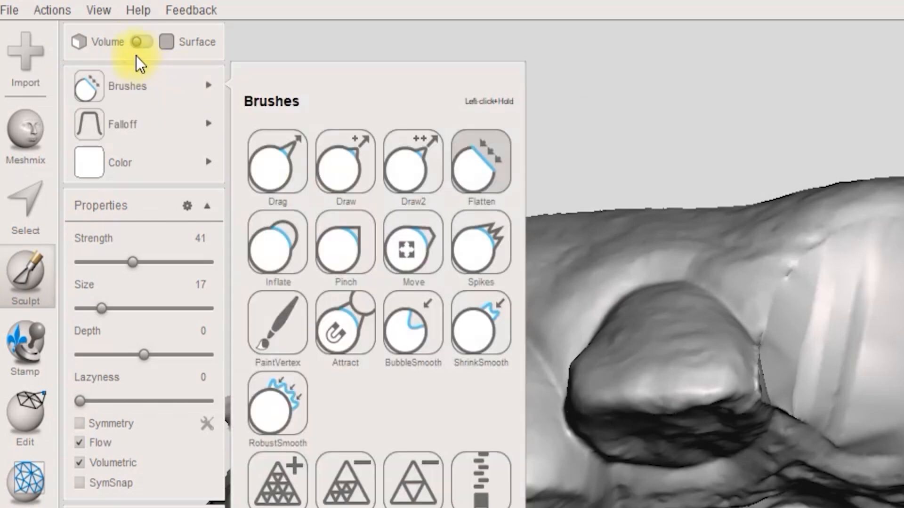
{"action": "left_click", "coordinate": [142, 44]}
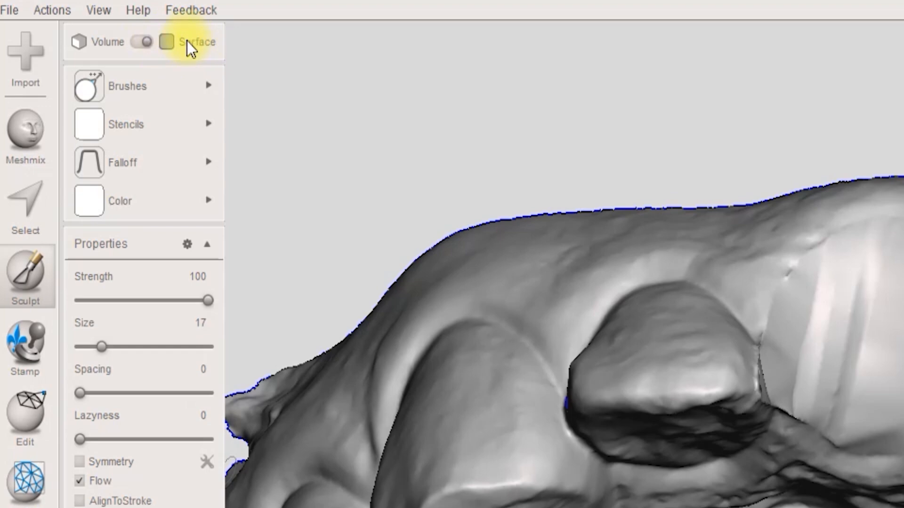
{"action": "left_click", "coordinate": [138, 42]}
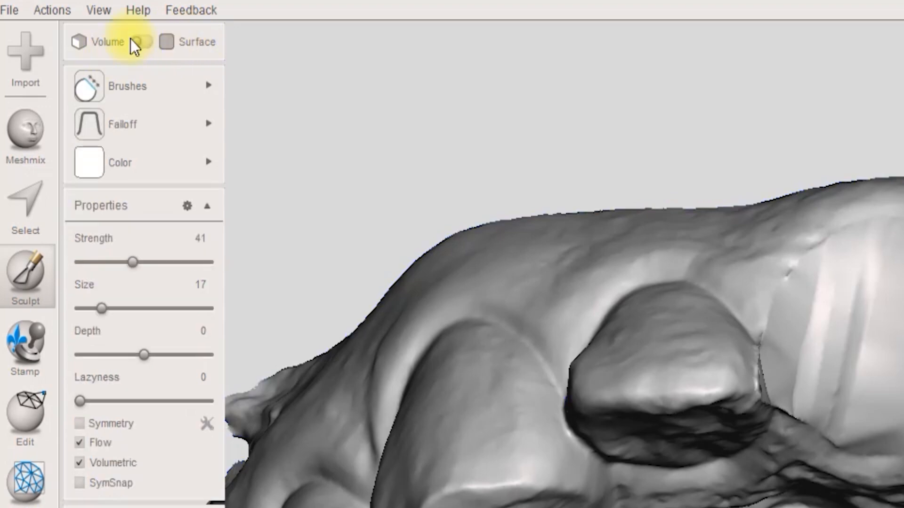
{"action": "mouse_move", "coordinate": [188, 162]}
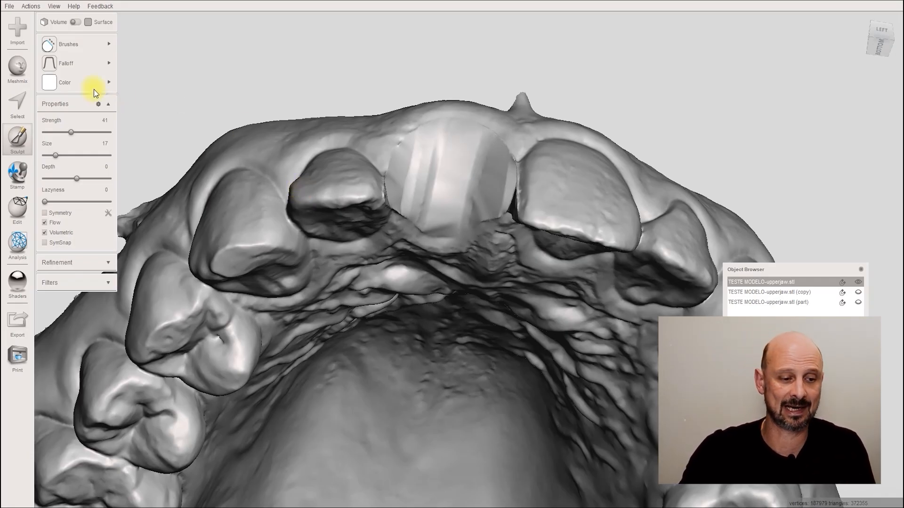
{"action": "mouse_move", "coordinate": [49, 65]}
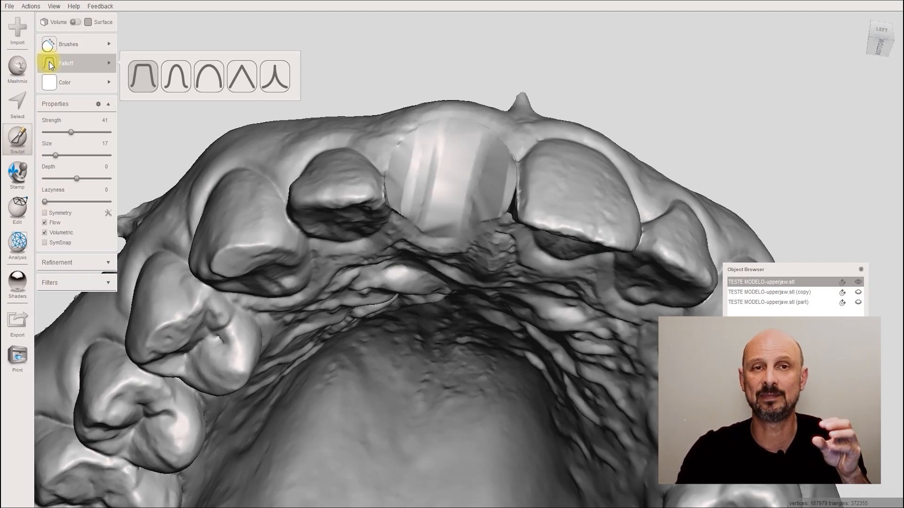
Smooth the striped surface of the filled incisor site with the temporary smoothing brush at strength 88 and size 38.
{"action": "mouse_move", "coordinate": [75, 47]}
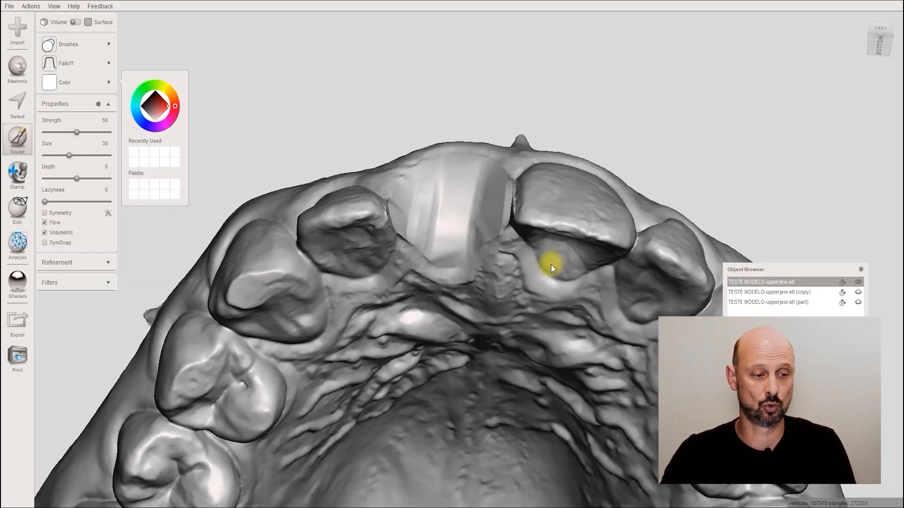
{"action": "left_click", "coordinate": [78, 42]}
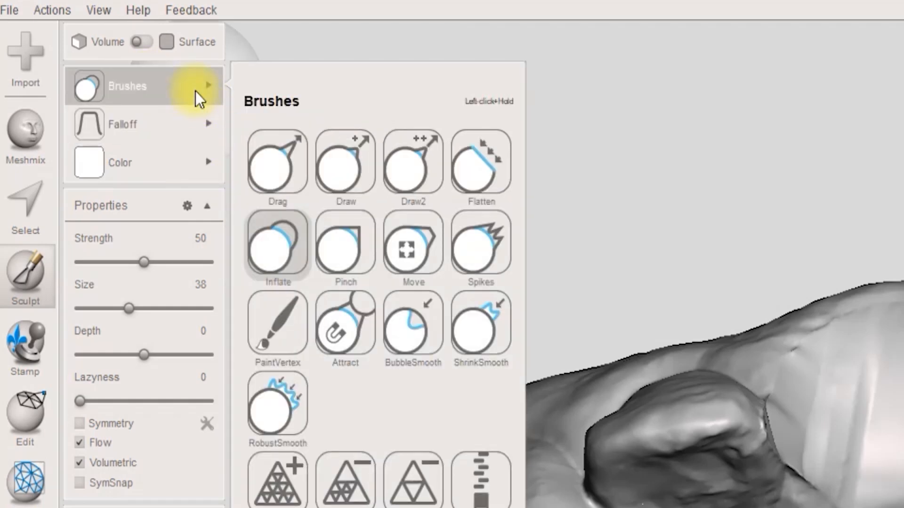
{"action": "key", "text": "shift"}
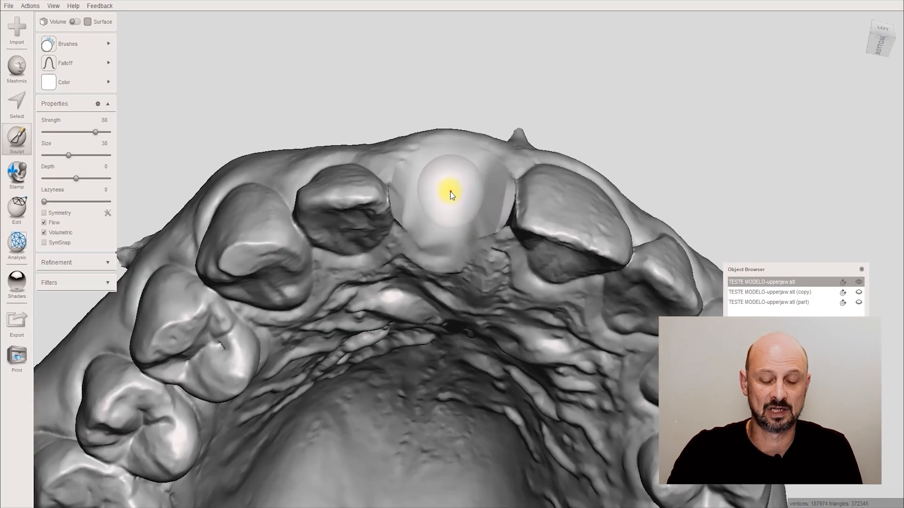
{"action": "mouse_move", "coordinate": [450, 191]}
{"action": "left_mouse_down"}
{"action": "mouse_move", "coordinate": [461, 194]}
{"action": "mouse_move", "coordinate": [442, 199]}
{"action": "mouse_move", "coordinate": [471, 175]}
{"action": "mouse_move", "coordinate": [486, 205]}
{"action": "left_mouse_up"}
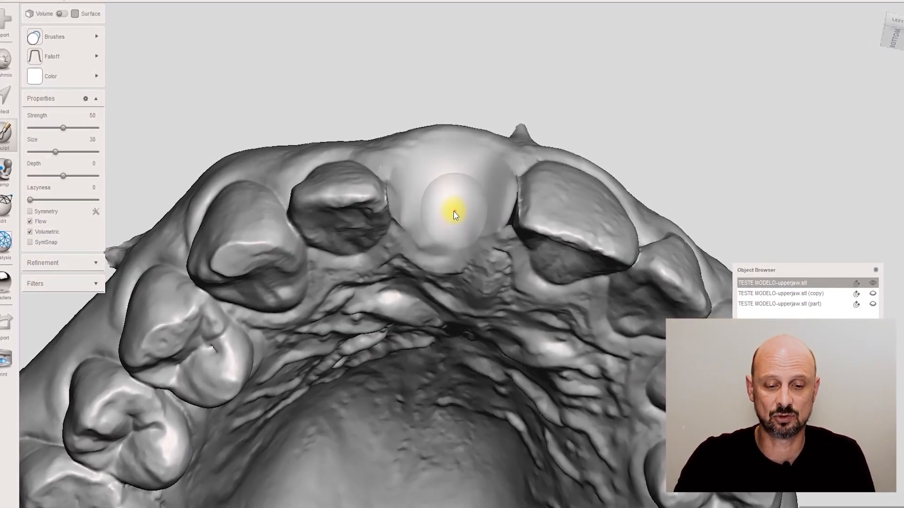
Smooth the middle of the filled ridge with the BubbleSmooth brush at strength 50 and size 38.
{"action": "right_click_drag", "start_coordinate": [454, 214], "coordinate": [454, 196]}
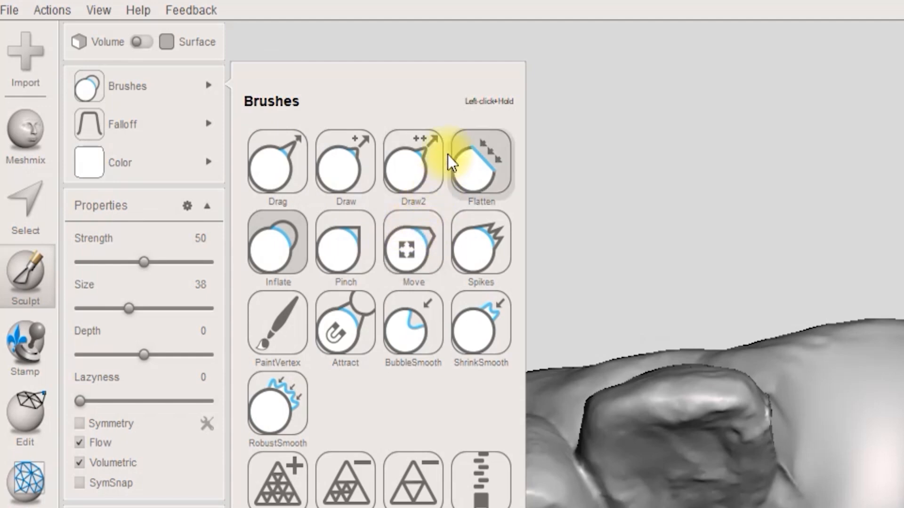
{"action": "left_click", "coordinate": [391, 335]}
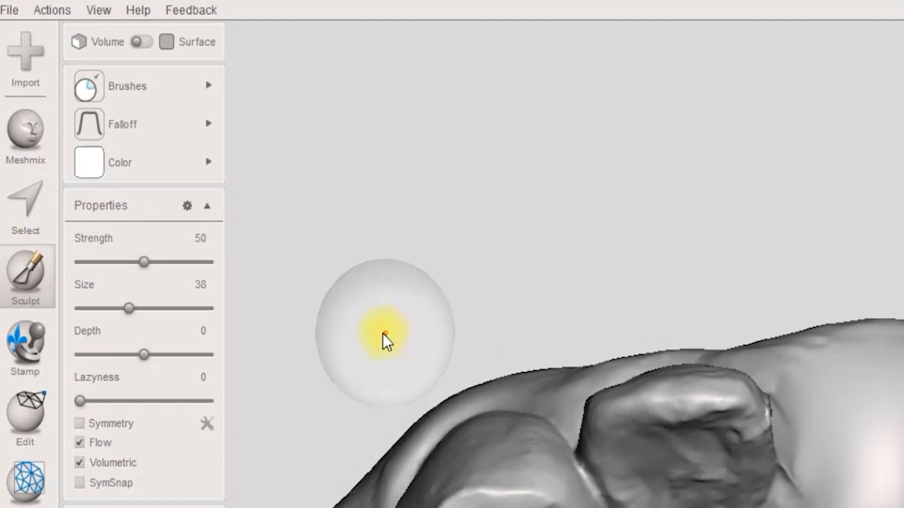
{"action": "mouse_move", "coordinate": [122, 124]}
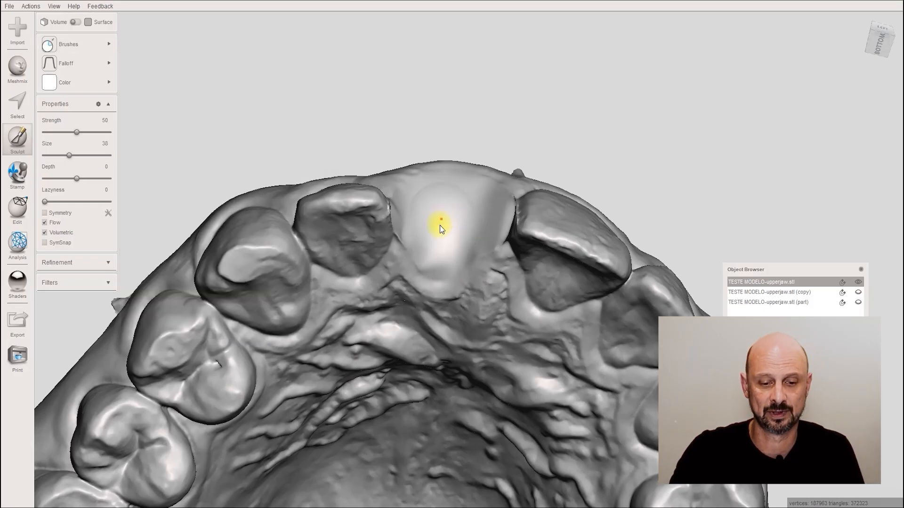
{"action": "mouse_move", "coordinate": [452, 235]}
{"action": "left_mouse_down"}
{"action": "mouse_move", "coordinate": [437, 212]}
{"action": "mouse_move", "coordinate": [456, 210]}
{"action": "mouse_move", "coordinate": [439, 231]}
{"action": "left_mouse_up"}
{"action": "right_click_drag", "start_coordinate": [440, 230], "coordinate": [444, 170]}
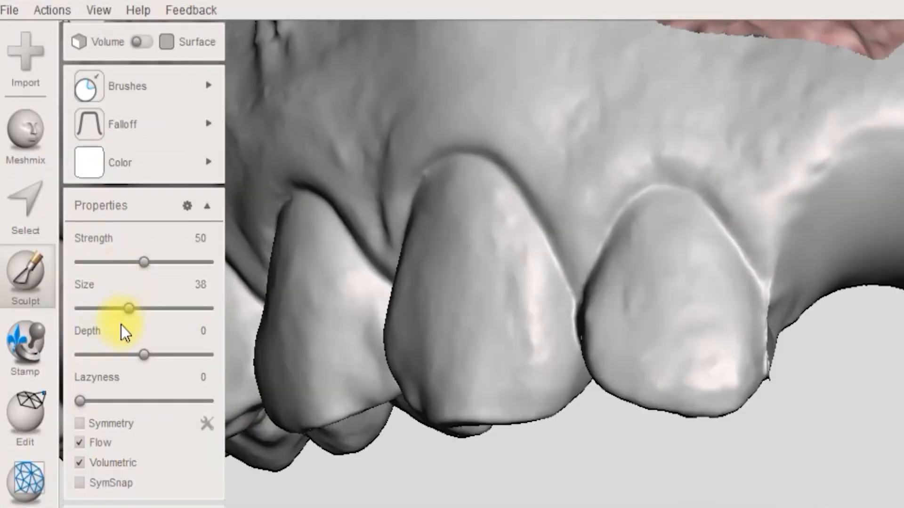
Set the sculpting brush size to 44, raise its strength and work over the filled incisor ridge in surface mode to even it out.
{"action": "left_click_drag", "start_coordinate": [128, 308], "coordinate": [137, 308]}
{"action": "left_click_drag", "start_coordinate": [146, 263], "coordinate": [174, 264]}
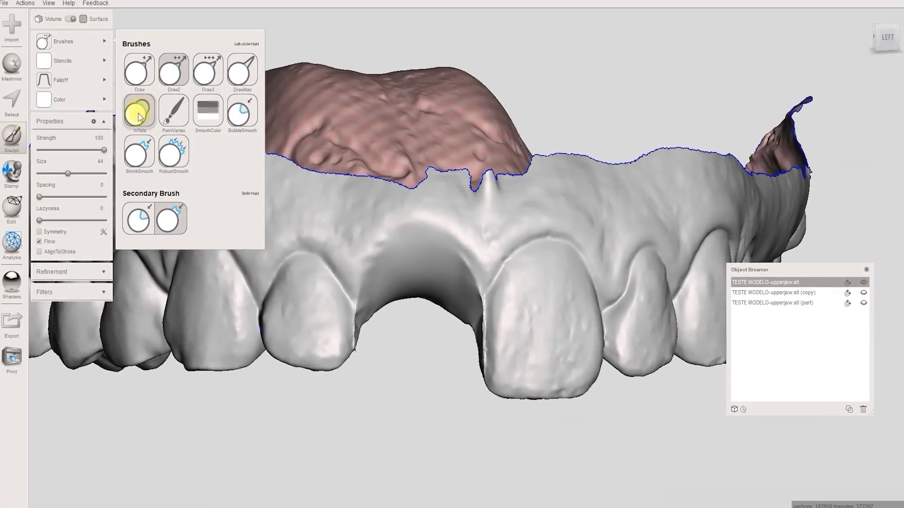
{"action": "left_click", "coordinate": [138, 113]}
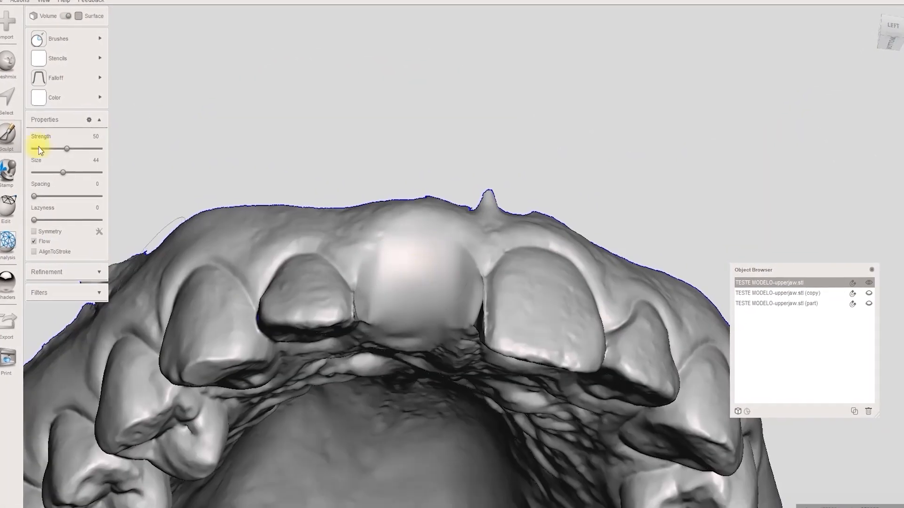
{"action": "left_click_drag", "start_coordinate": [36, 148], "coordinate": [84, 146]}
{"action": "right_click_drag", "start_coordinate": [421, 290], "coordinate": [304, 280]}
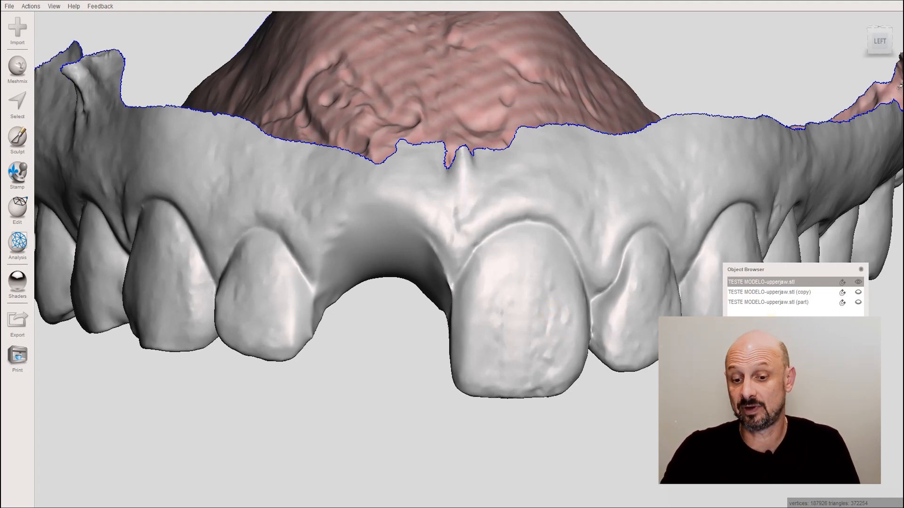
Show the separated incisor part, hide the upper jaw, and make the incisor active to examine its open shell from the side.
{"action": "left_click", "coordinate": [858, 302]}
{"action": "left_click", "coordinate": [858, 281]}
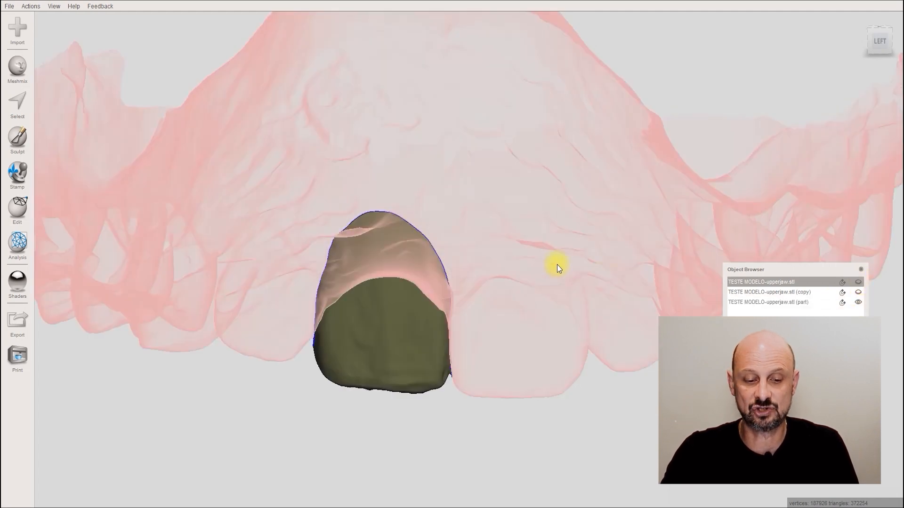
{"action": "right_click_drag", "start_coordinate": [566, 318], "coordinate": [571, 260]}
{"action": "left_click", "coordinate": [353, 296]}
{"action": "right_click_drag", "start_coordinate": [353, 296], "coordinate": [497, 298]}
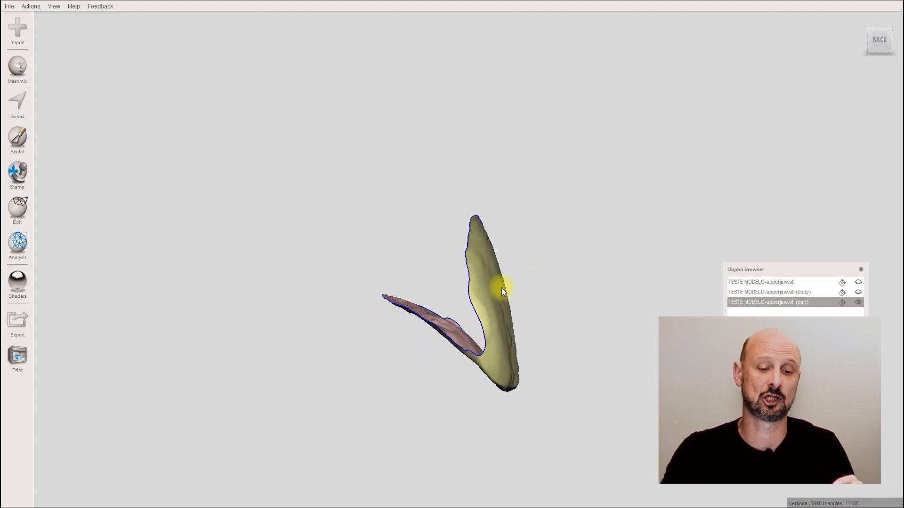
{"action": "mouse_move", "coordinate": [496, 330]}
{"action": "right_mouse_down"}
{"action": "mouse_move", "coordinate": [433, 337]}
{"action": "mouse_move", "coordinate": [435, 400]}
{"action": "mouse_move", "coordinate": [456, 363]}
{"action": "mouse_move", "coordinate": [503, 340]}
{"action": "right_mouse_up"}
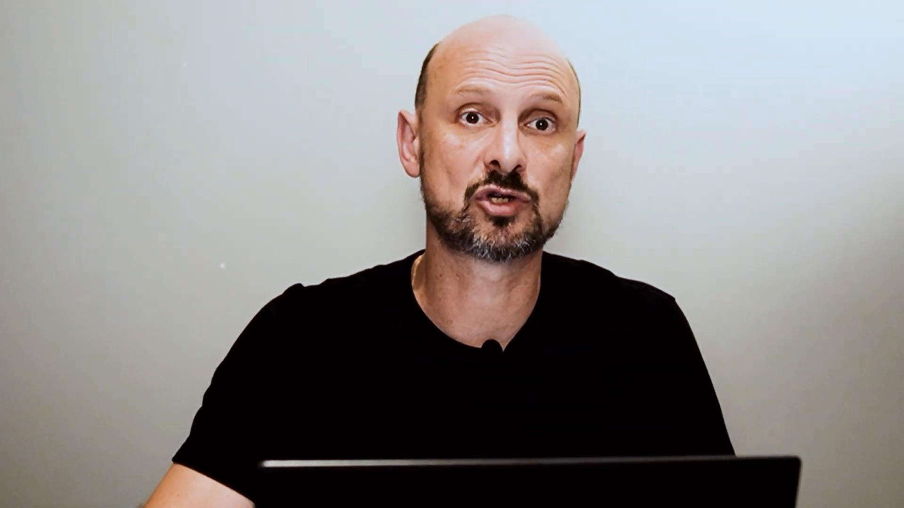